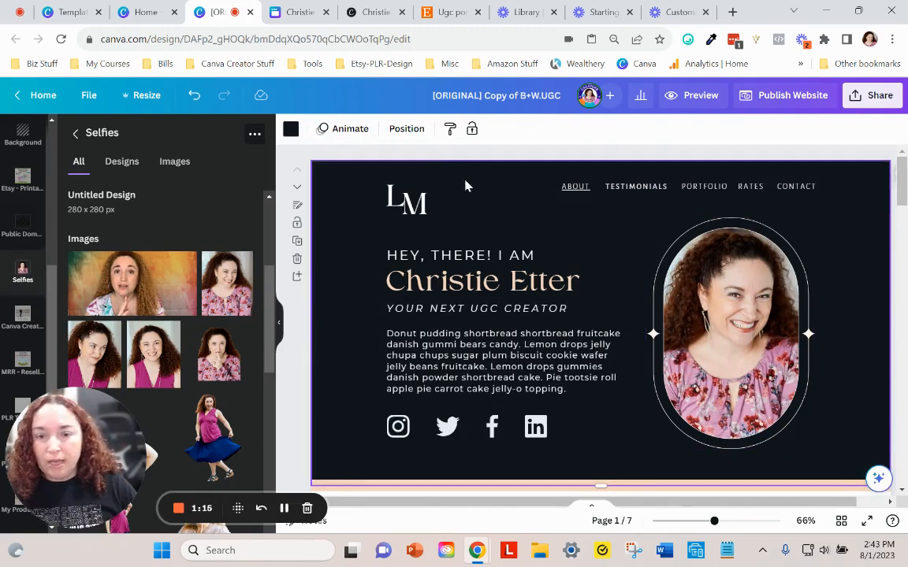
- Replace the two letters of the header logo with C and E
left_click(398, 197)
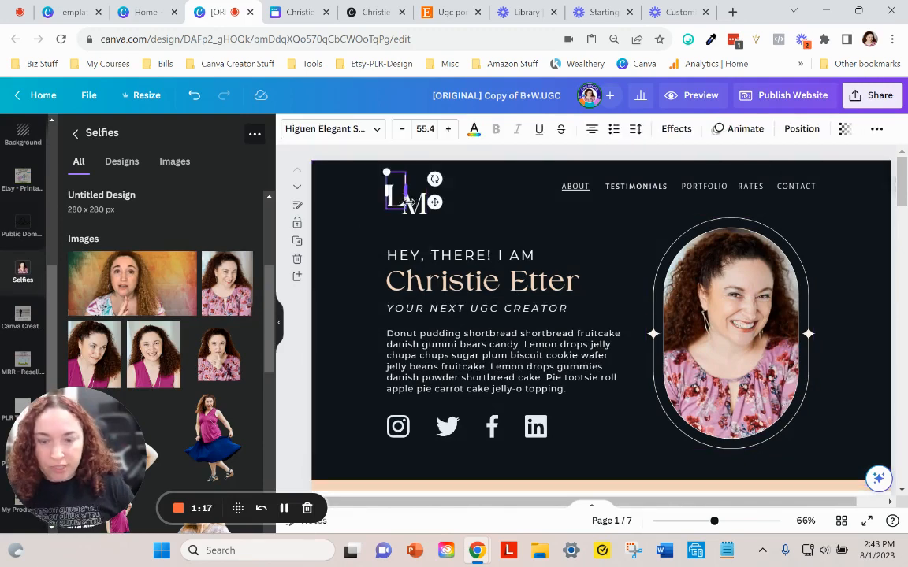
type("C")
left_click(487, 214)
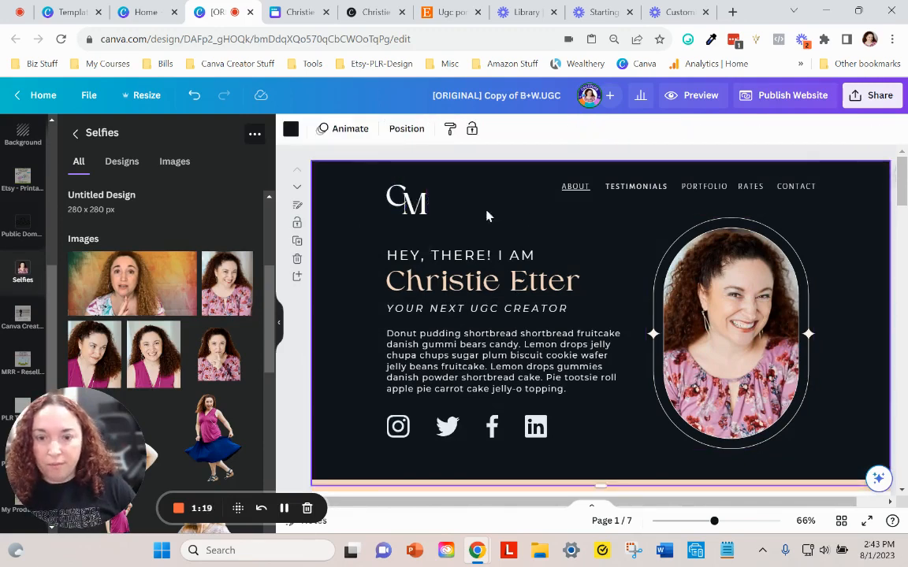
double_click(420, 206)
key("BackSpace")
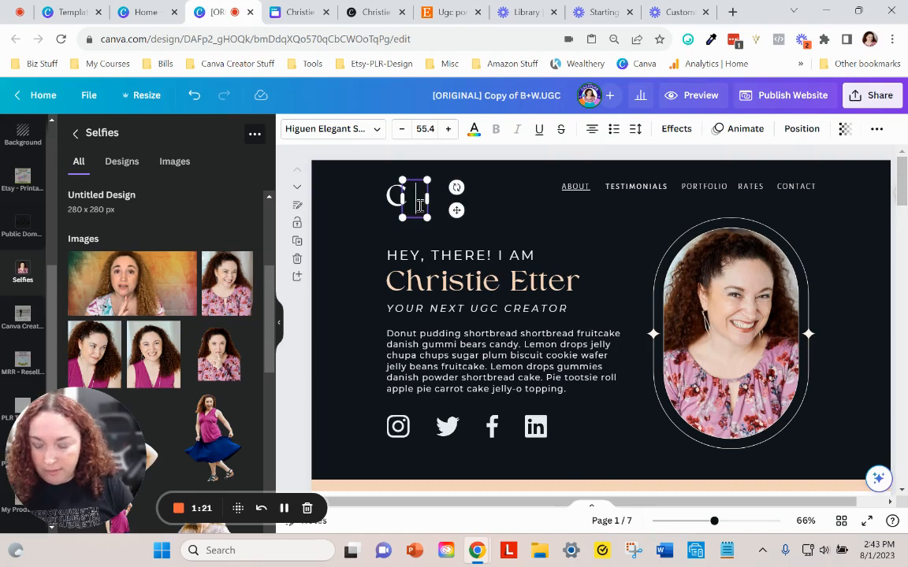
type("E")
left_click(350, 224)
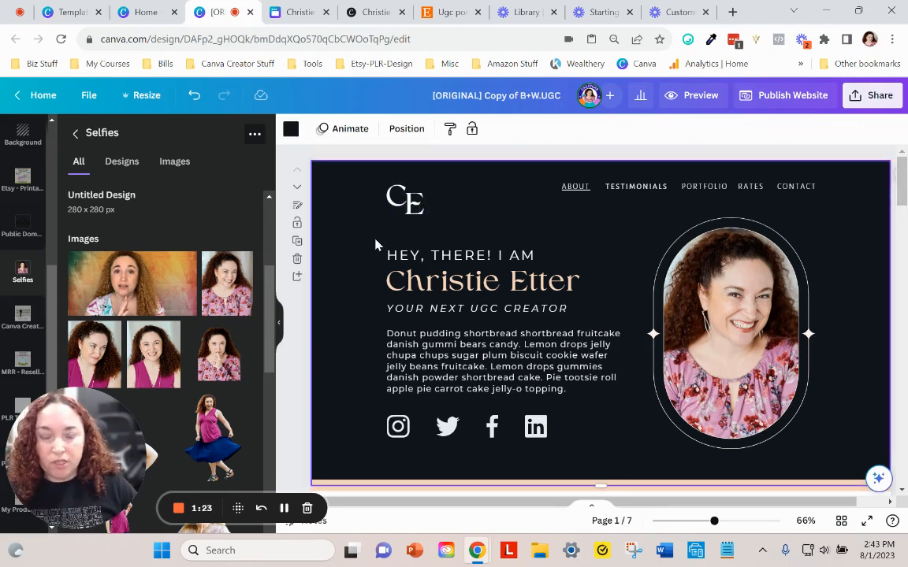
- Ungroup the row of social media icons and delete the Twitter icon
scroll(360, 305, "down", 1)
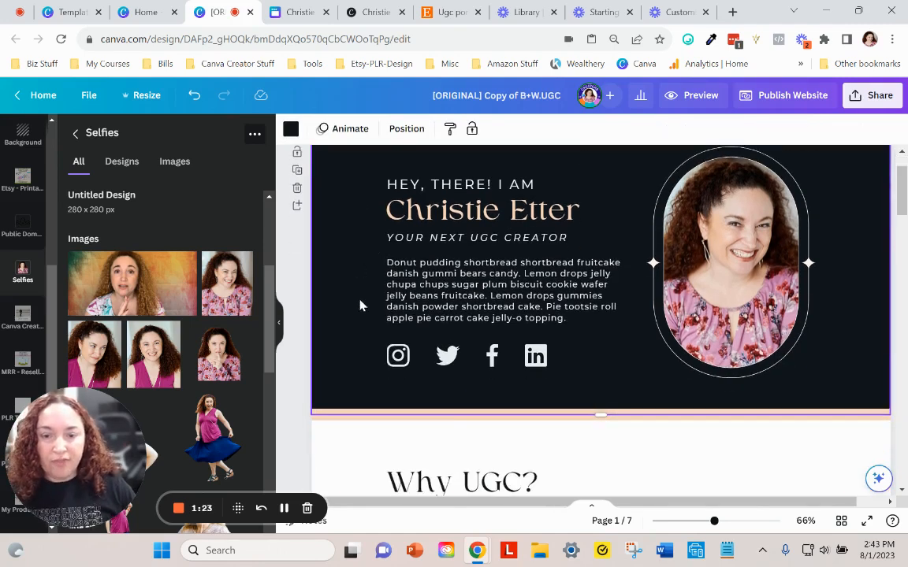
left_click(403, 359)
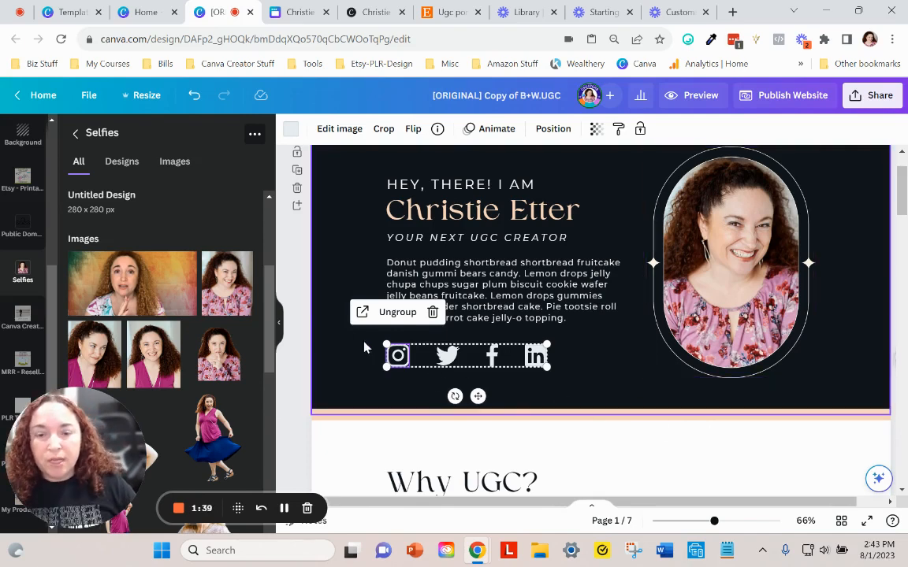
left_click(386, 312)
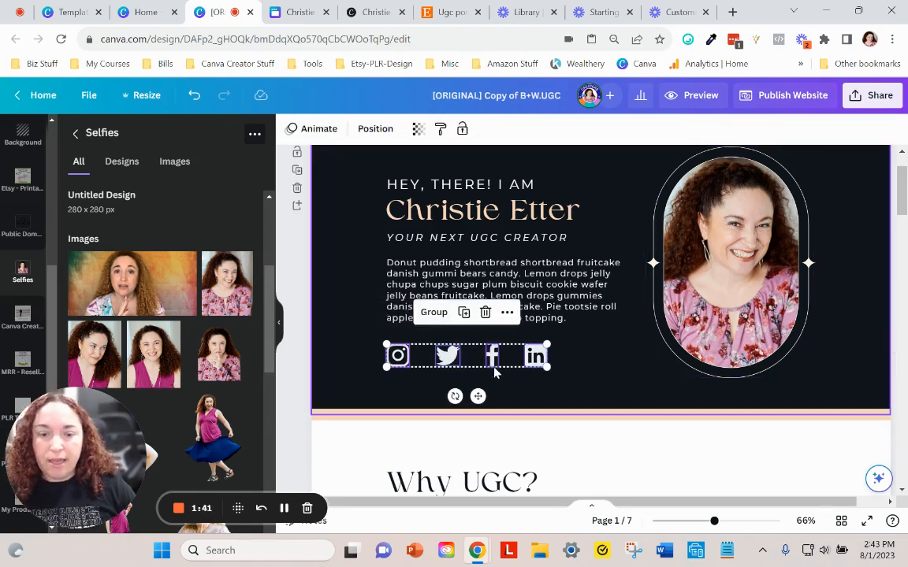
left_click(567, 367)
left_click(446, 358)
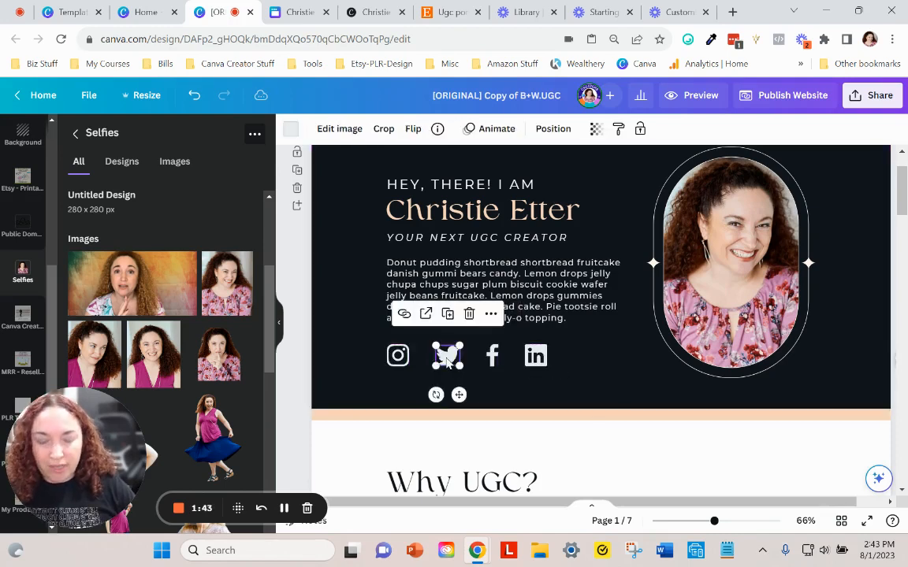
key("Delete")
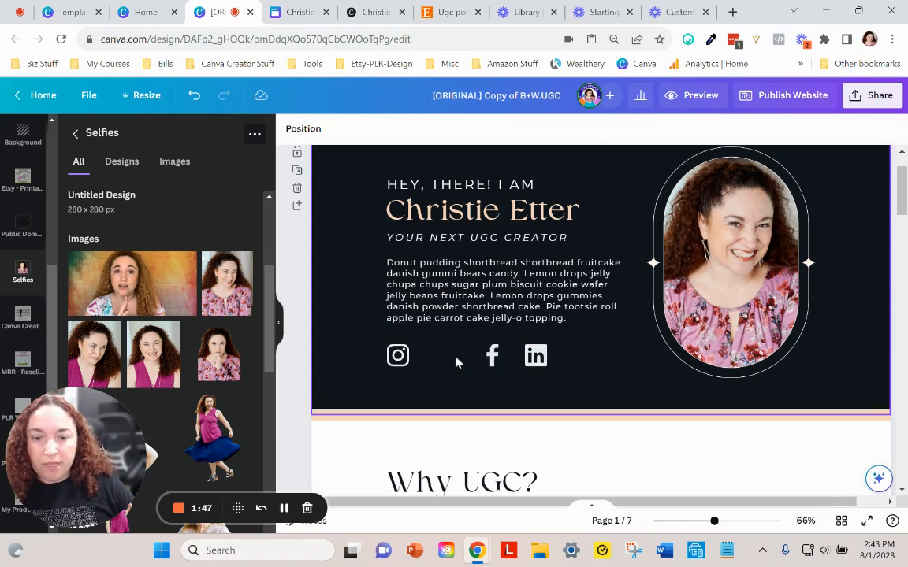
- Space the Instagram, Facebook and LinkedIn icons evenly in the horizontal direction
left_click_drag(368, 358, 558, 366)
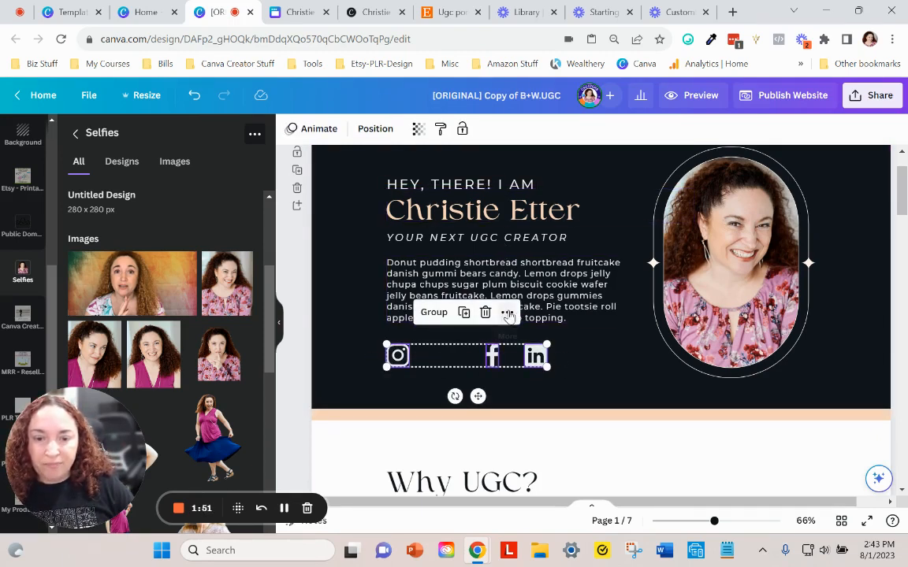
left_click(375, 129)
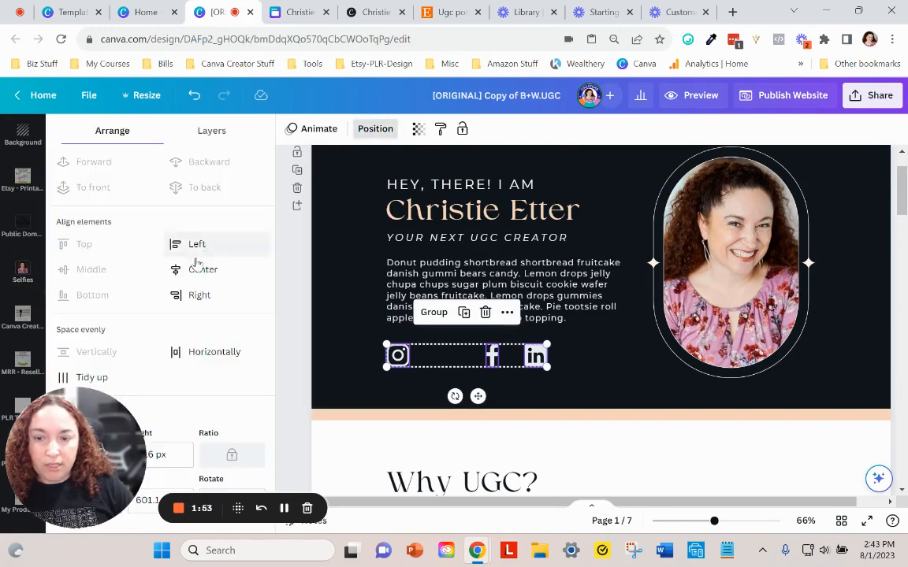
left_click(208, 354)
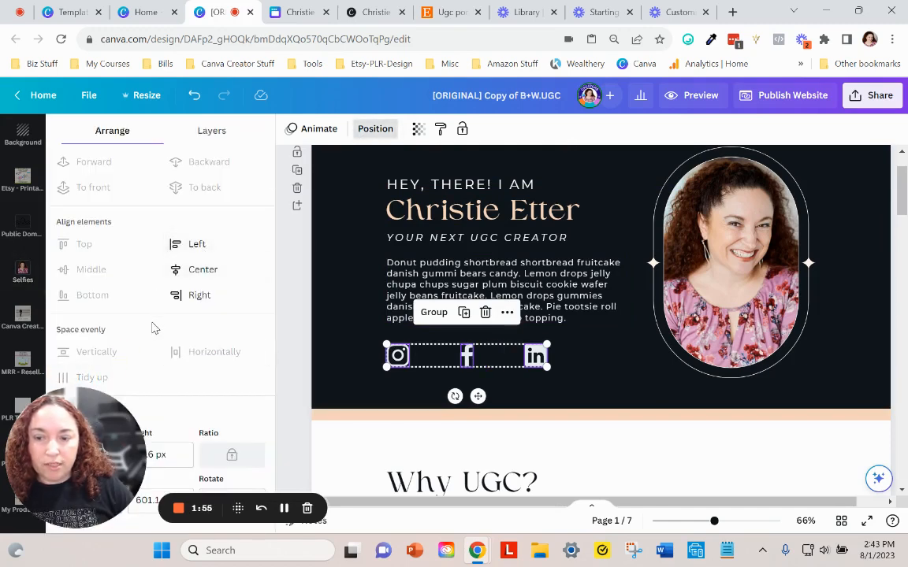
left_click(592, 366)
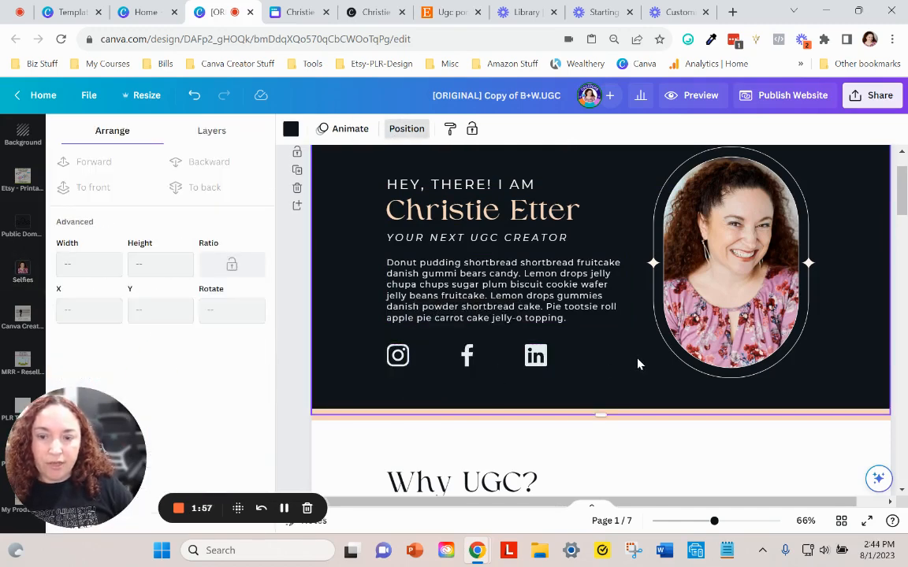
- Nudge the introduction paragraph on the home page slightly up and to the left
scroll(639, 364, "up", 1)
scroll(643, 364, "down", 1)
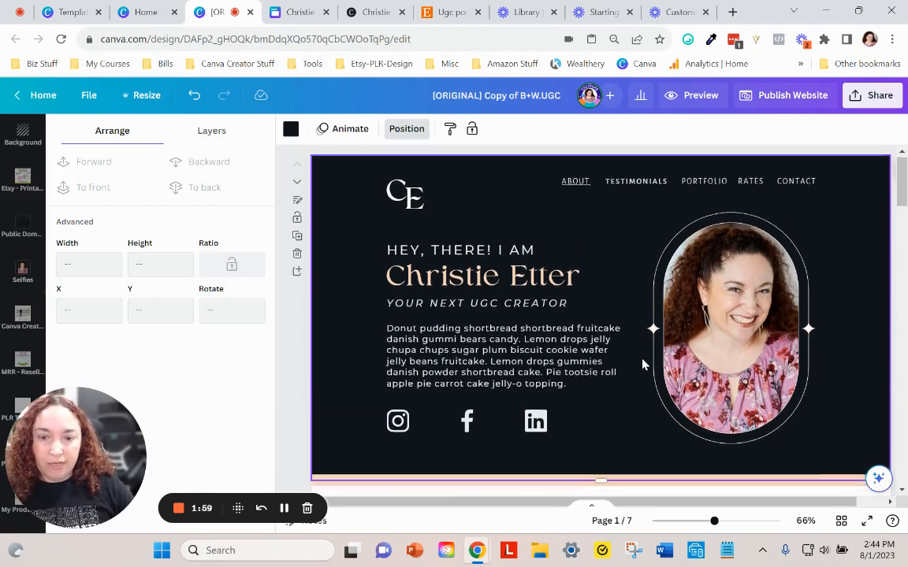
scroll(628, 357, "up", 1)
left_click(499, 331)
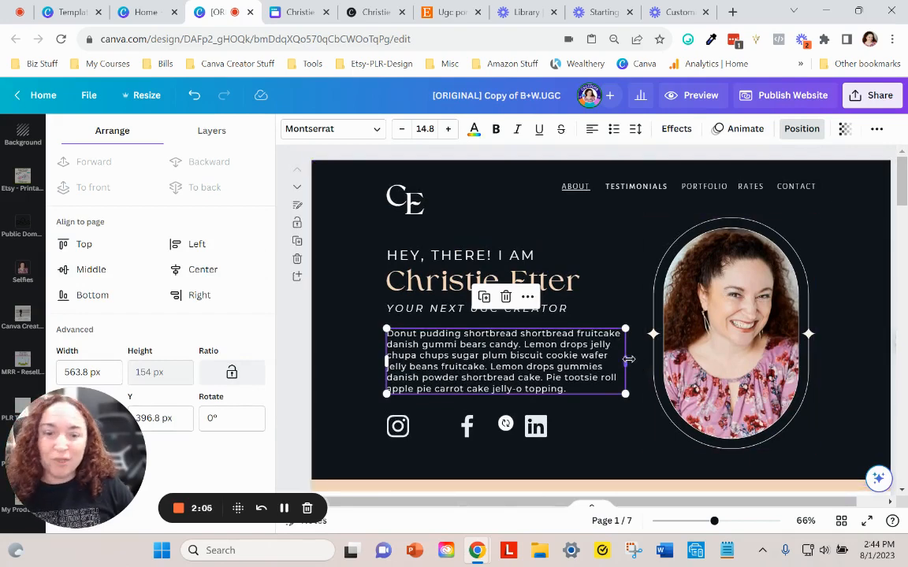
left_click_drag(615, 359, 611, 363)
left_click_drag(547, 370, 566, 368)
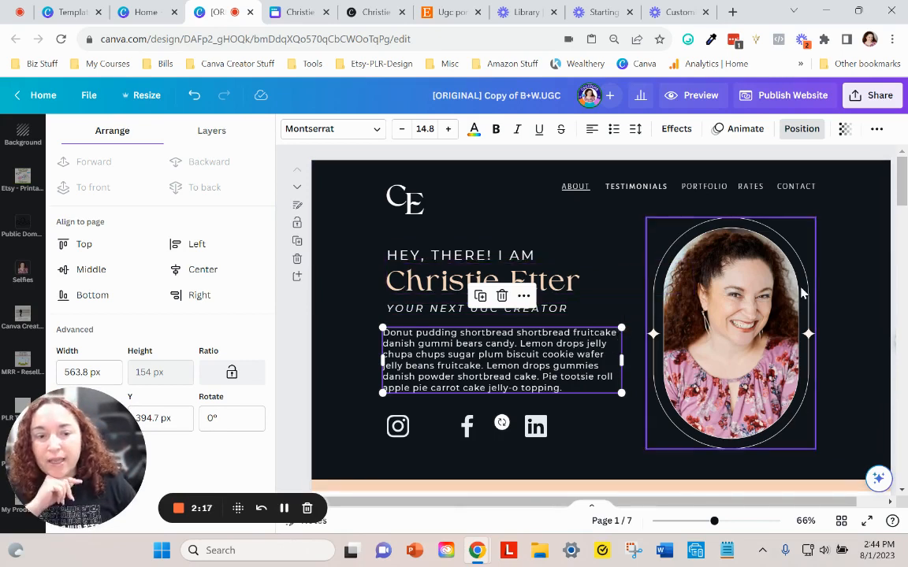
left_click(838, 299)
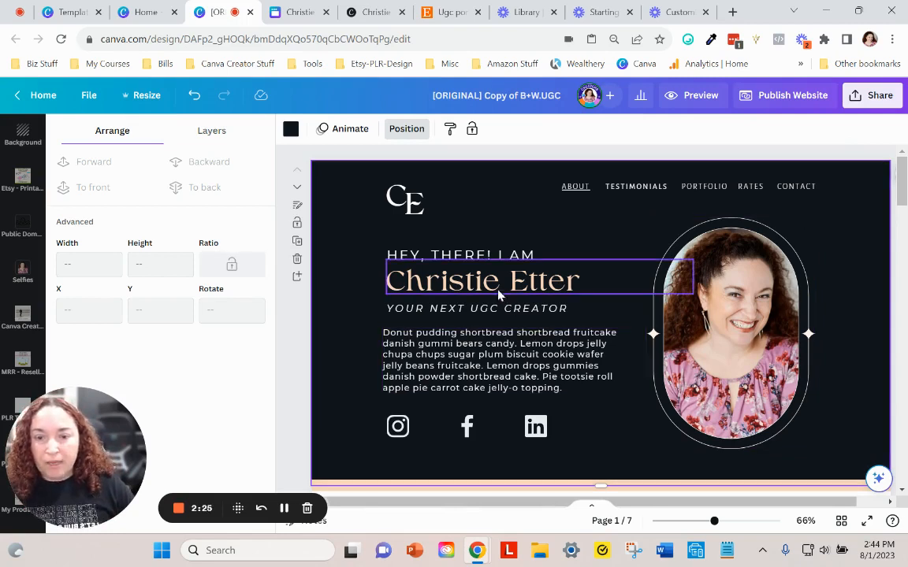
left_click(575, 185)
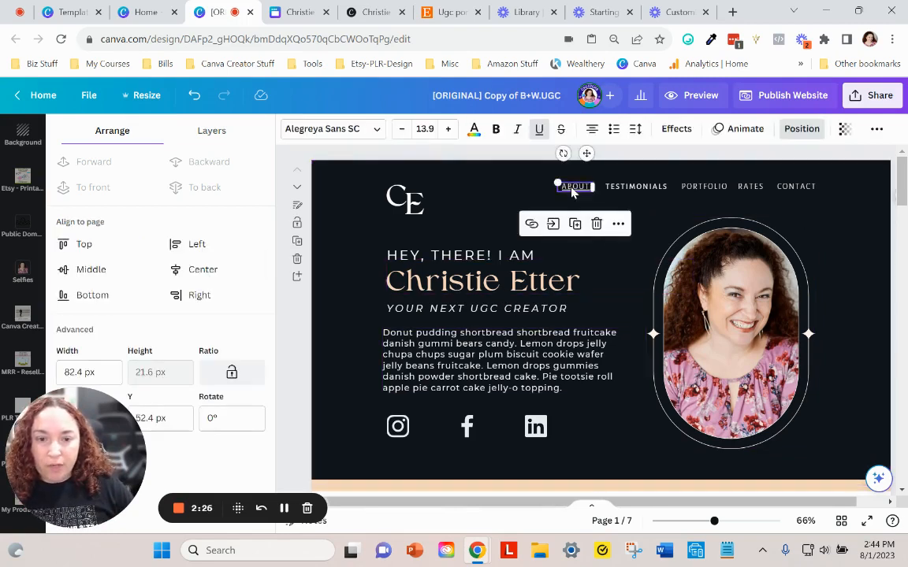
left_click(630, 187)
left_click(693, 188)
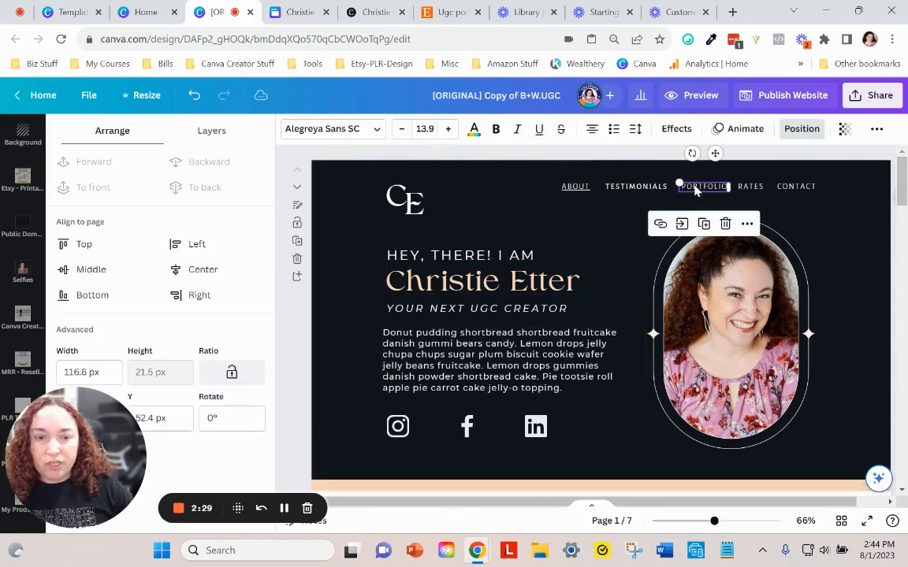
left_click(753, 187)
left_click(796, 186)
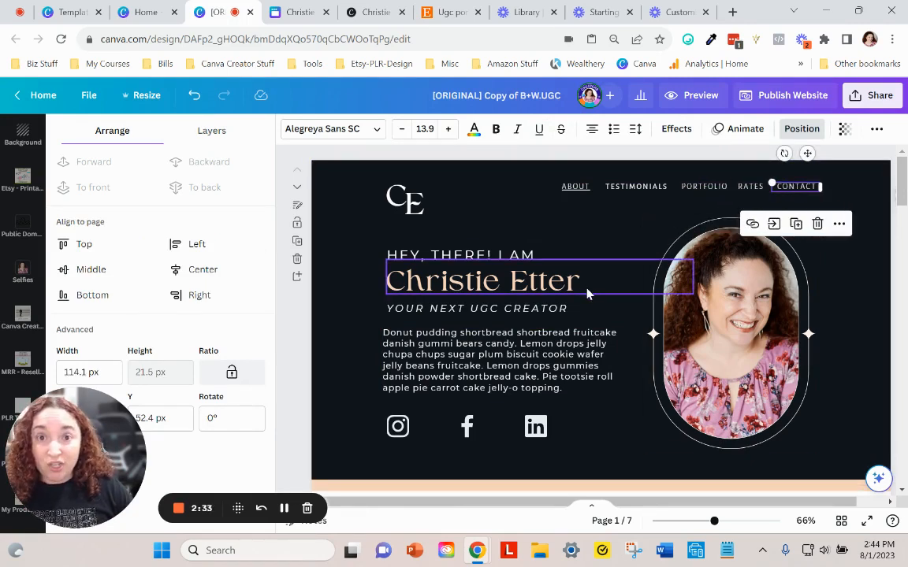
- Clear the link on the ABOUT navigation label and link it to the page "3 - About"
left_click(578, 189)
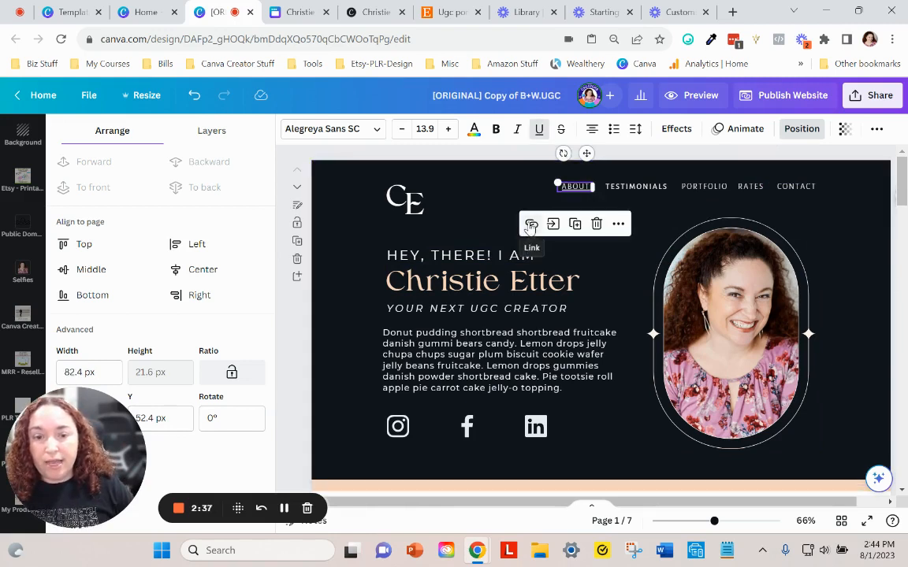
left_click(531, 226)
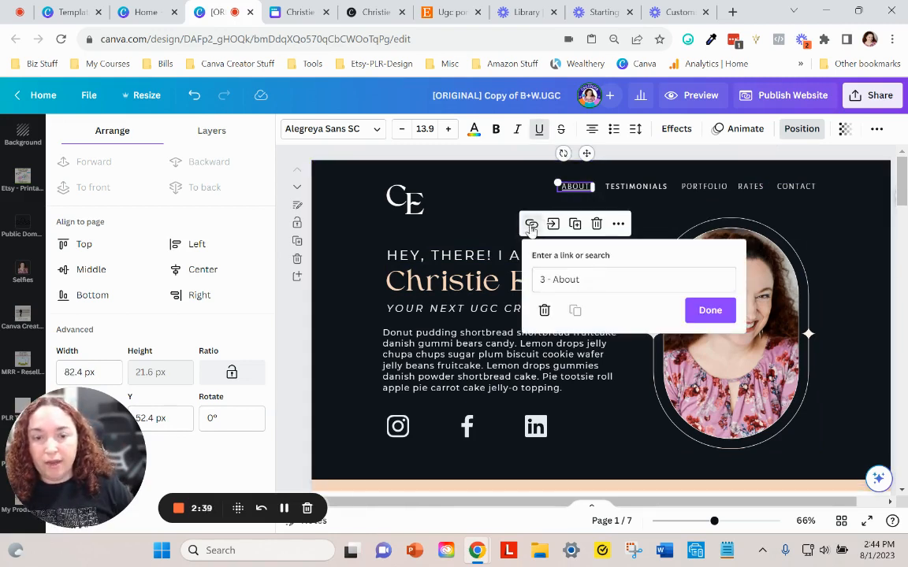
left_click(627, 281)
scroll(650, 332, "down", 1)
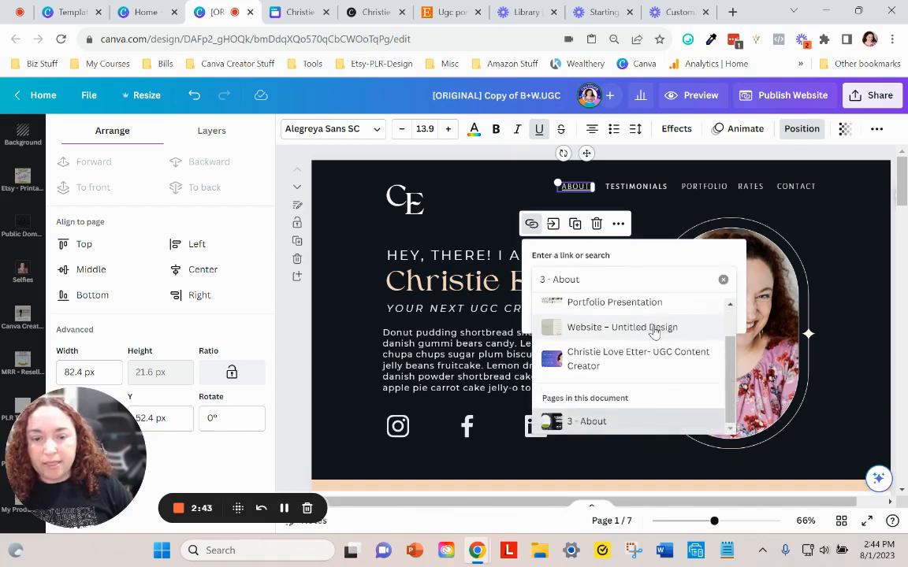
left_click(722, 279)
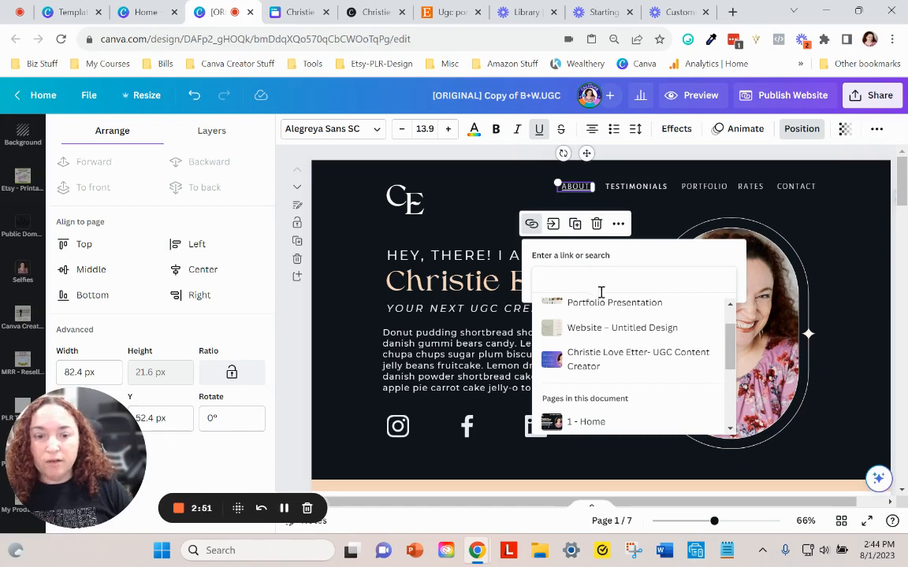
scroll(599, 331, "down", 1)
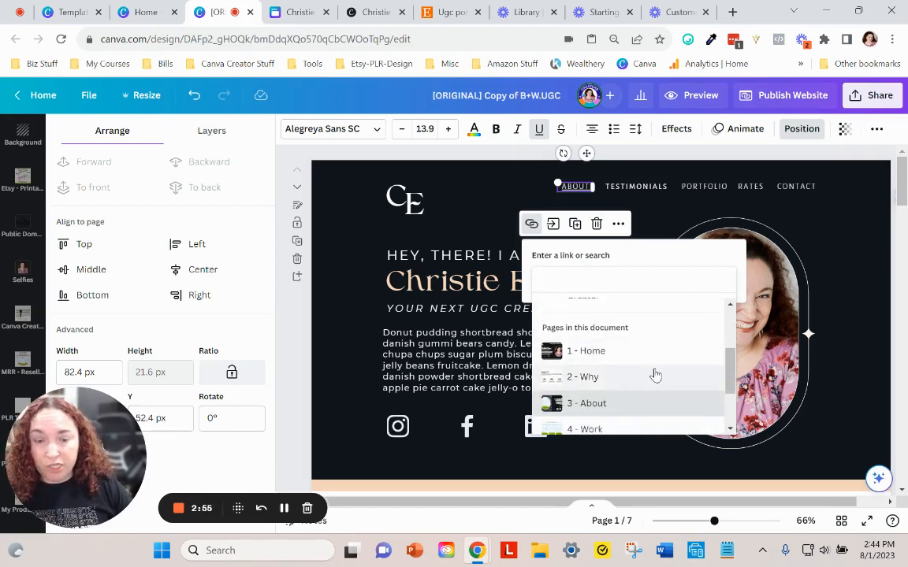
left_click(584, 404)
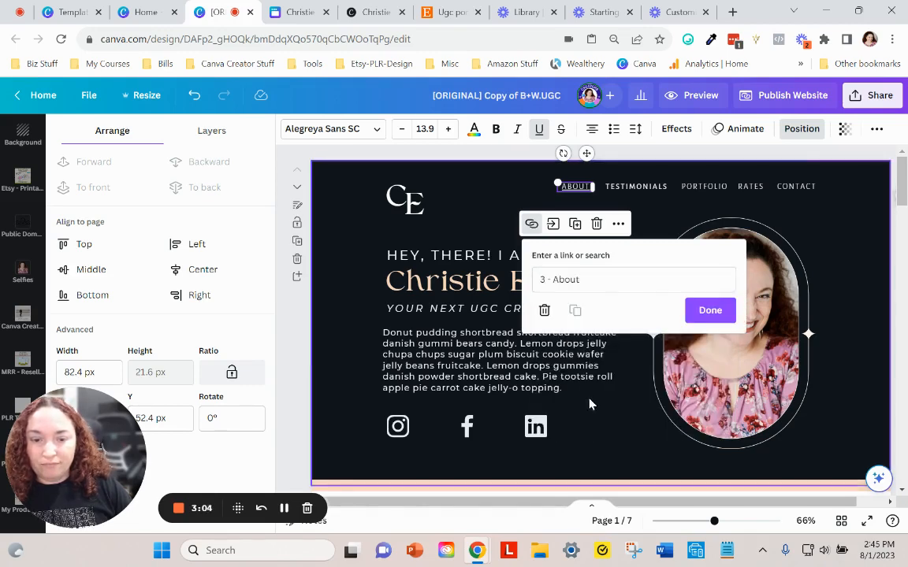
left_click(706, 311)
- Add a link from the TESTIMONIALS navigation label to the page "7 - Contact"
double_click(634, 187)
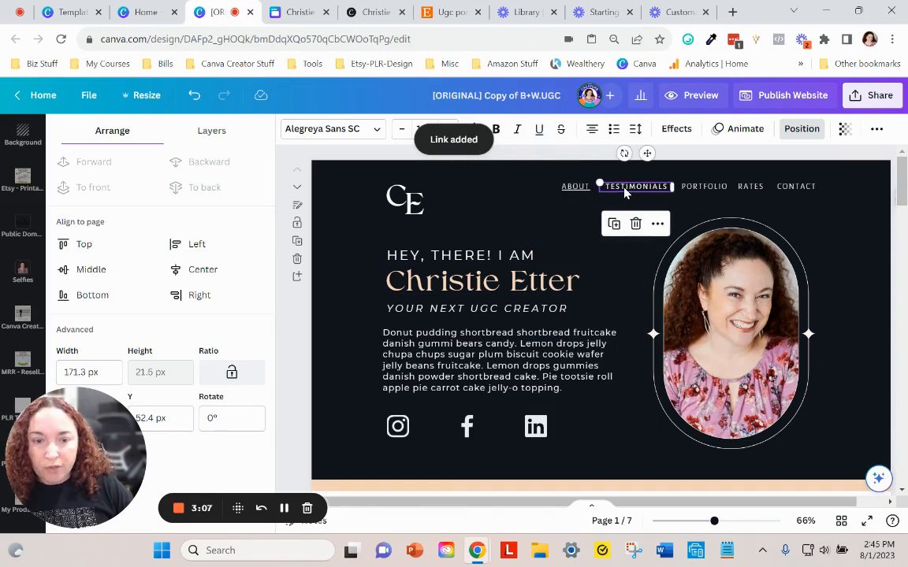
left_click(657, 223)
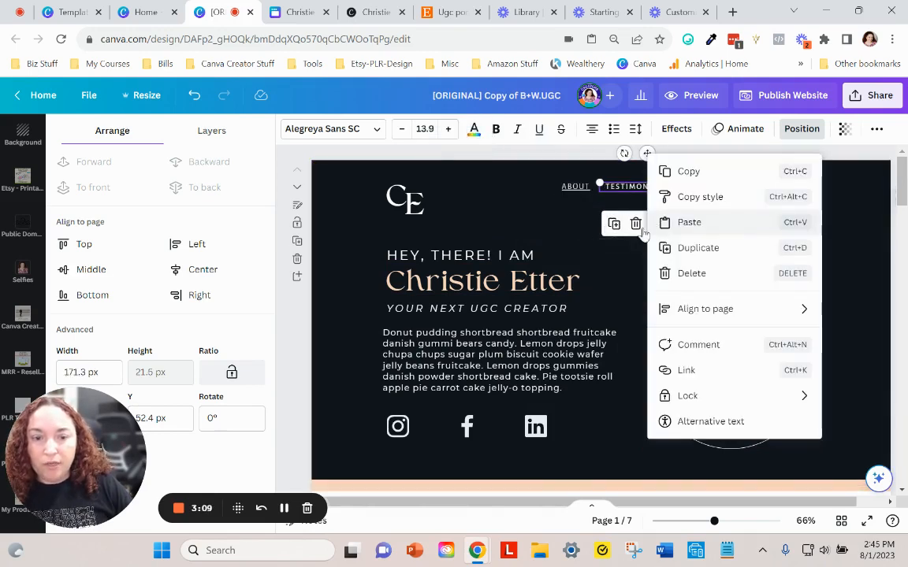
left_click(698, 373)
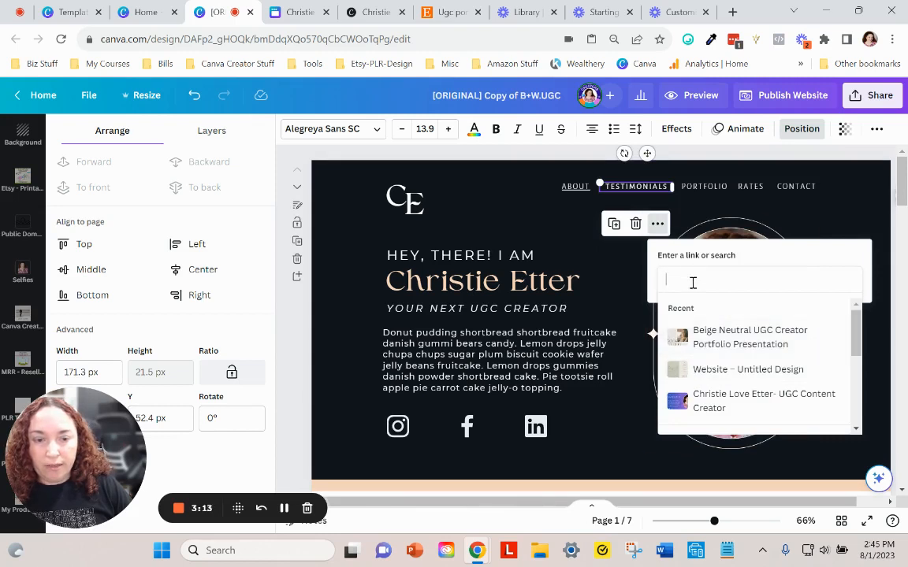
scroll(795, 343, "down", 2)
scroll(784, 354, "down", 2)
scroll(764, 387, "up", 3)
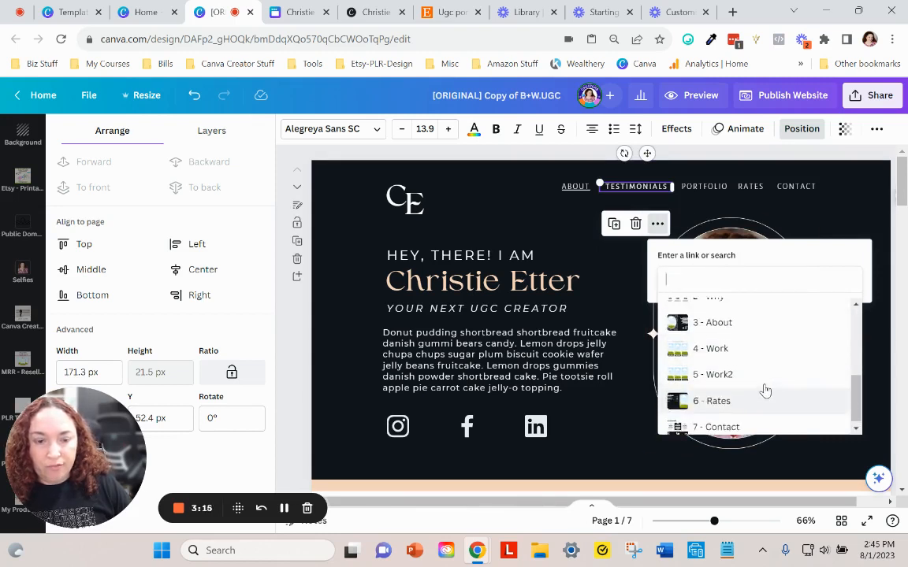
scroll(765, 392, "down", 2)
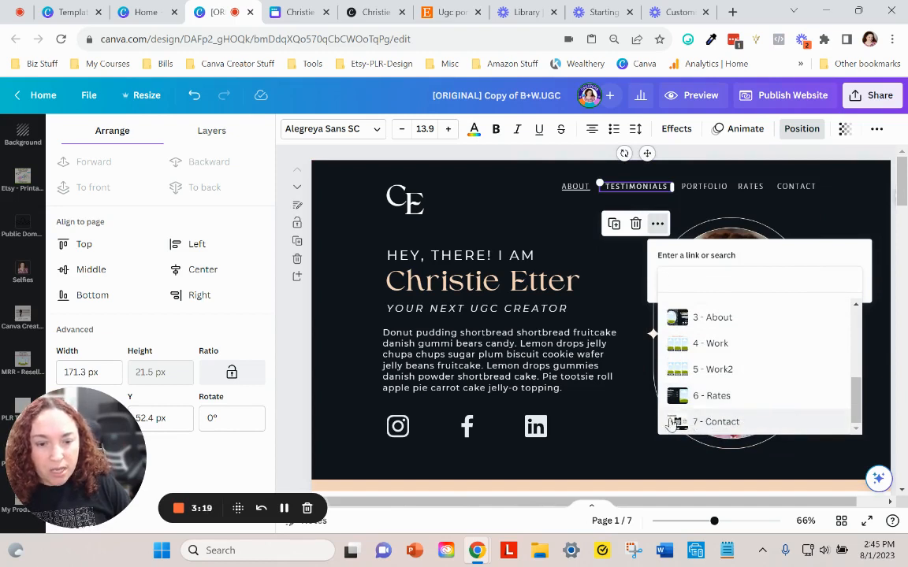
left_click(732, 423)
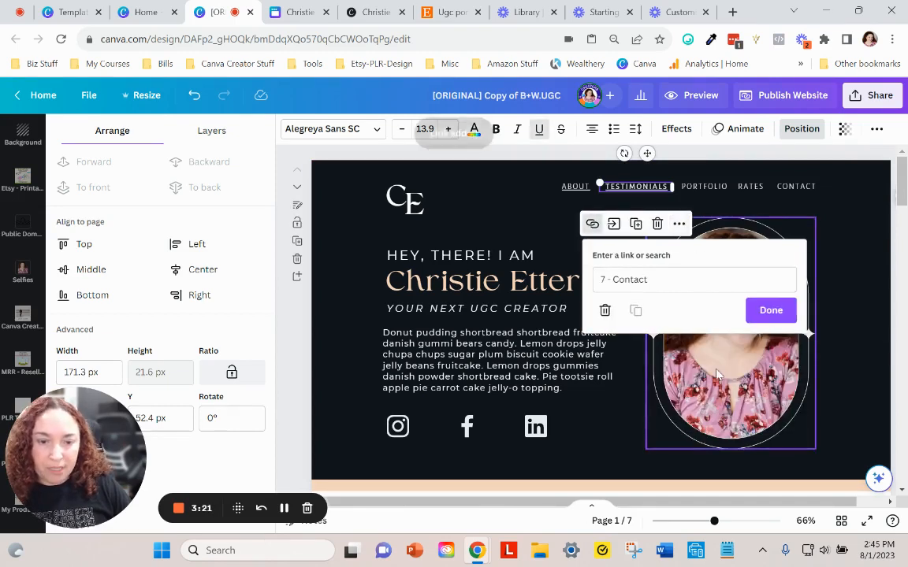
left_click(764, 313)
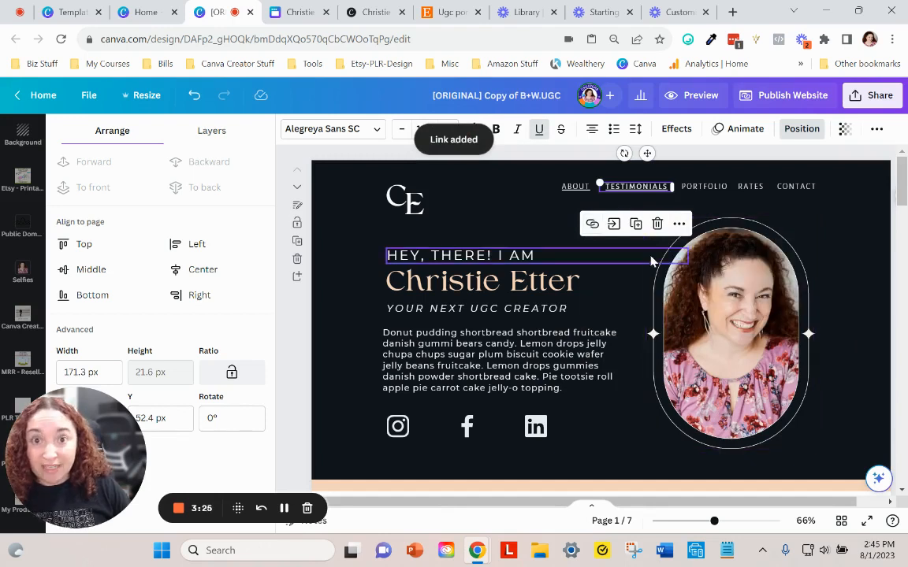
left_click(505, 217)
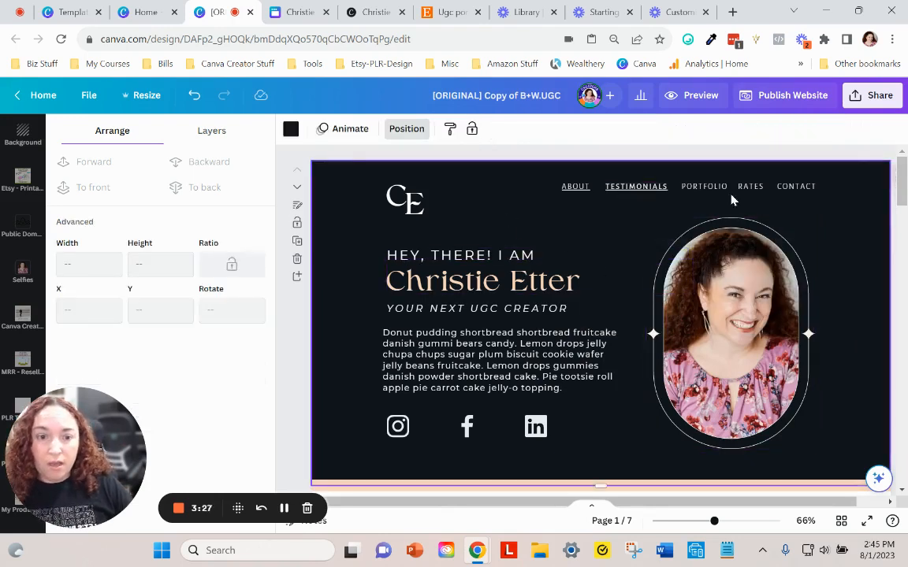
left_click(784, 188)
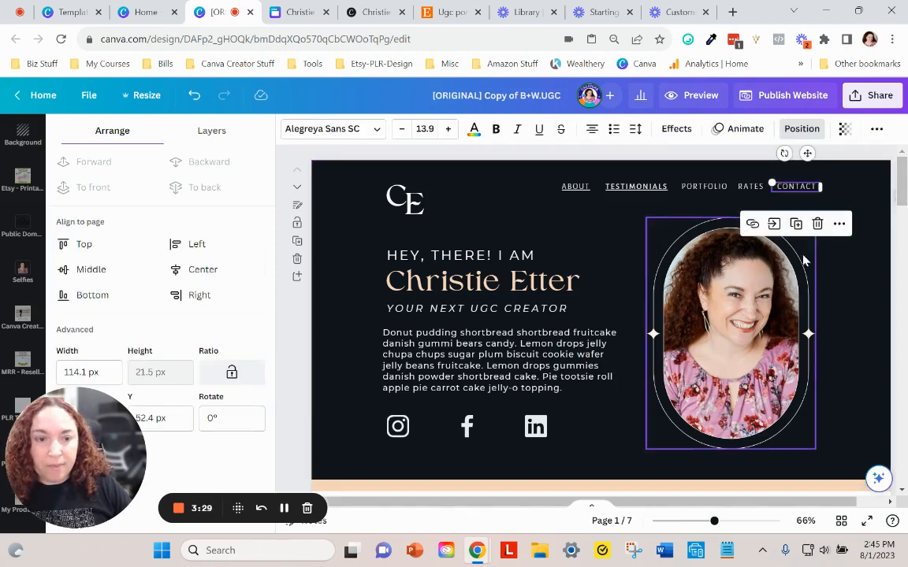
left_click(753, 224)
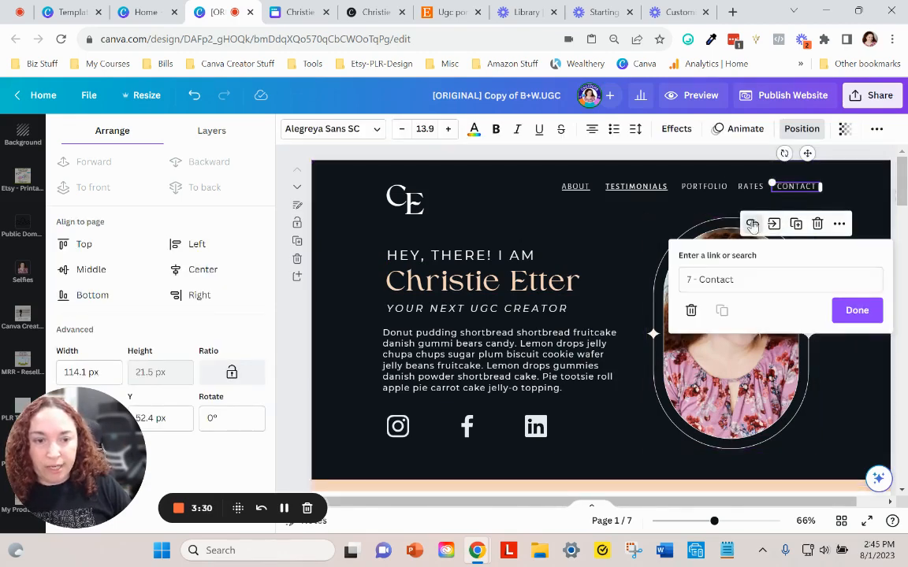
left_click(720, 280)
scroll(779, 370, "down", 1)
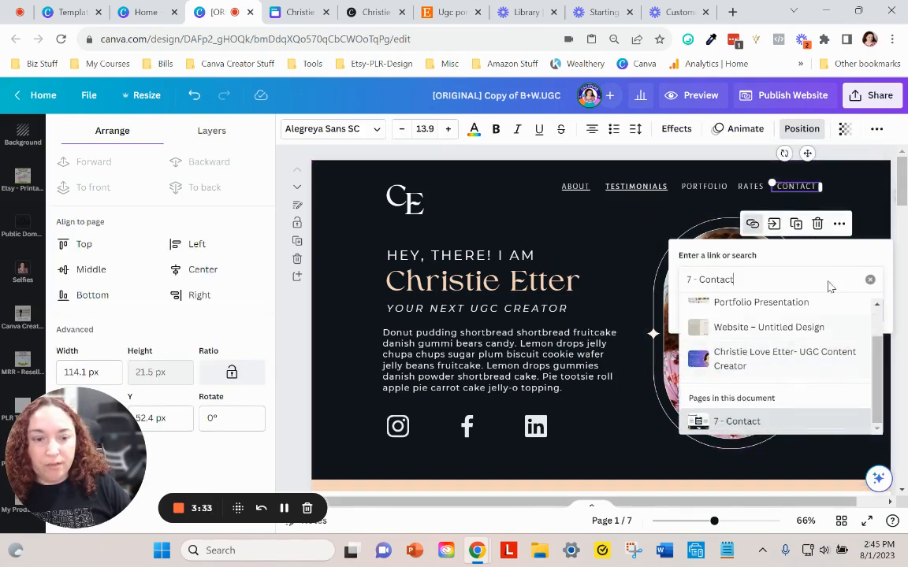
left_click(666, 219)
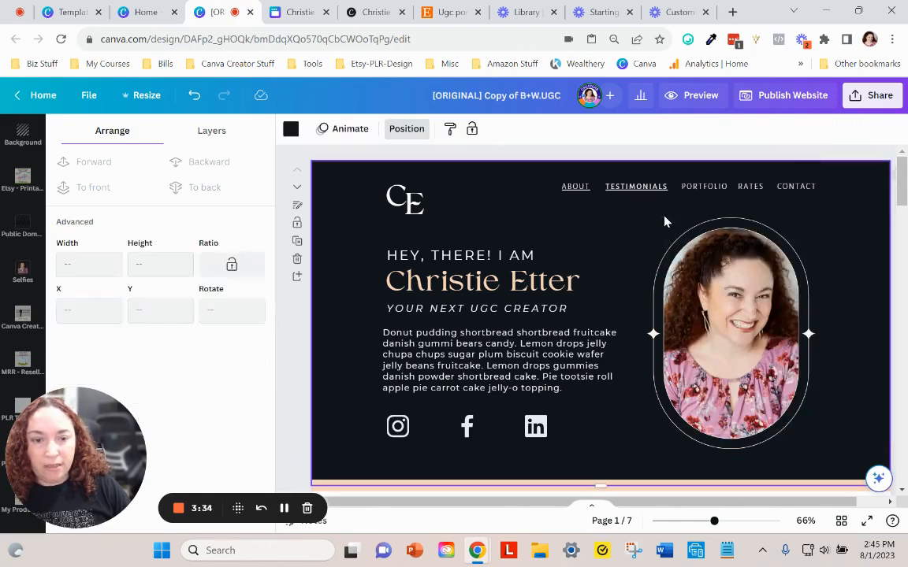
- Link the CONTACT navigation label to the document page "7 - Contact"
left_click(798, 187)
left_click(753, 224)
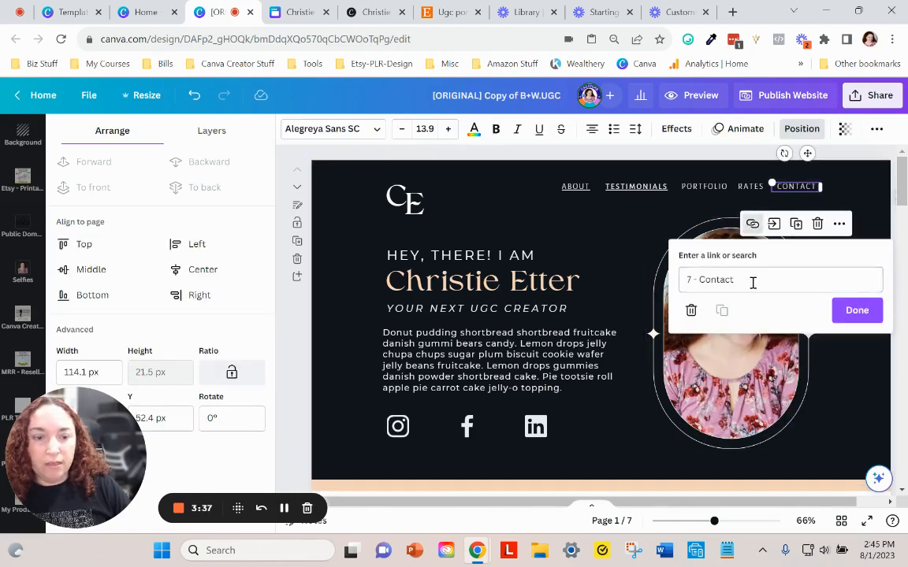
left_click(768, 280)
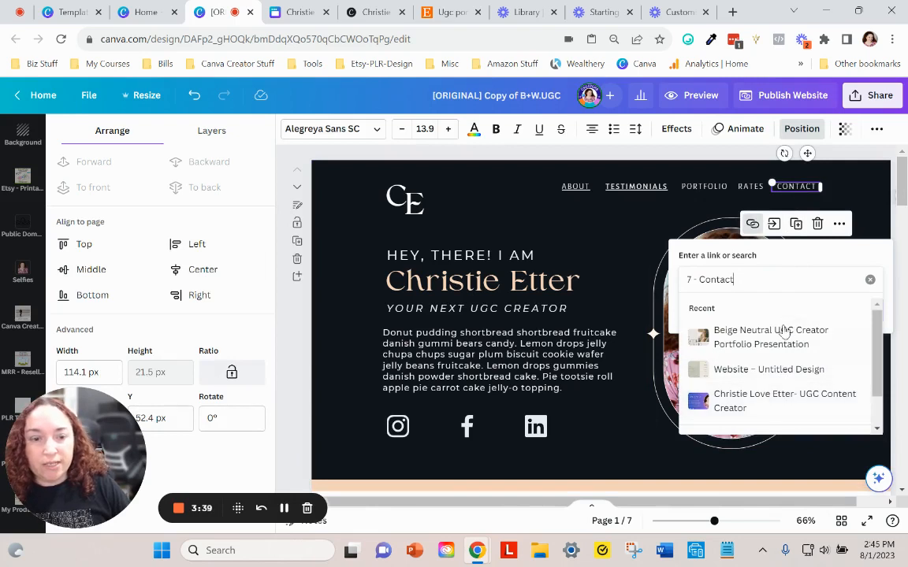
scroll(778, 335, "down", 1)
left_click(756, 423)
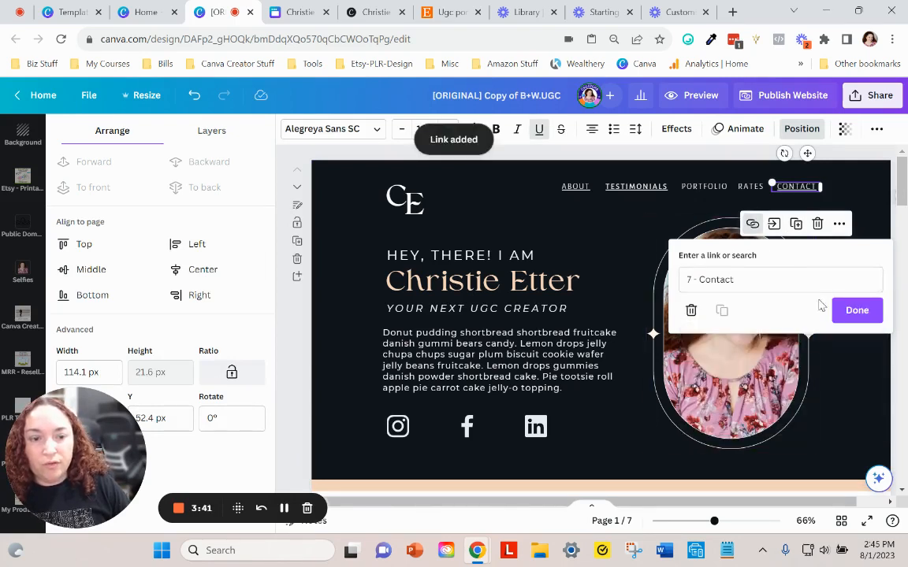
left_click(849, 312)
- Link the PORTFOLIO navigation label to the document page "4 - Work"
left_click(701, 187)
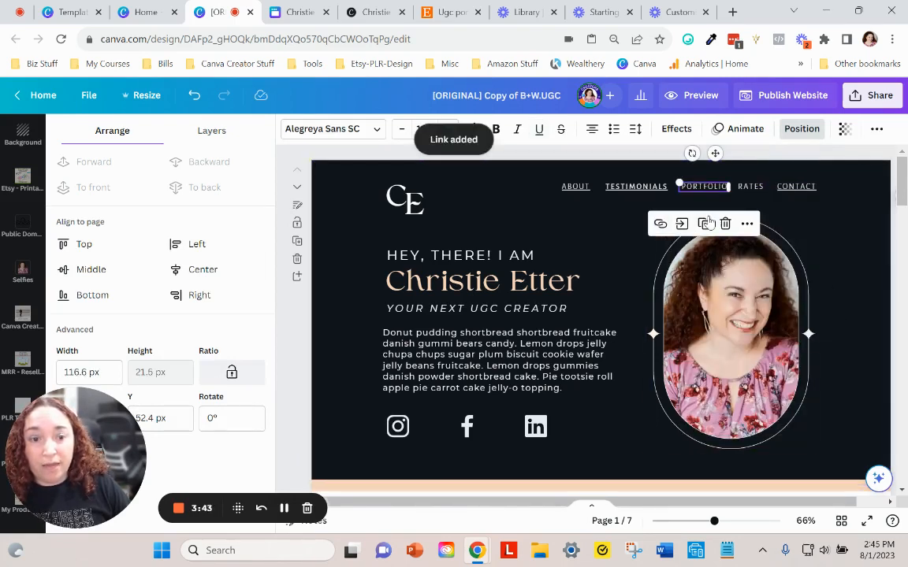
left_click(661, 225)
left_click(764, 279)
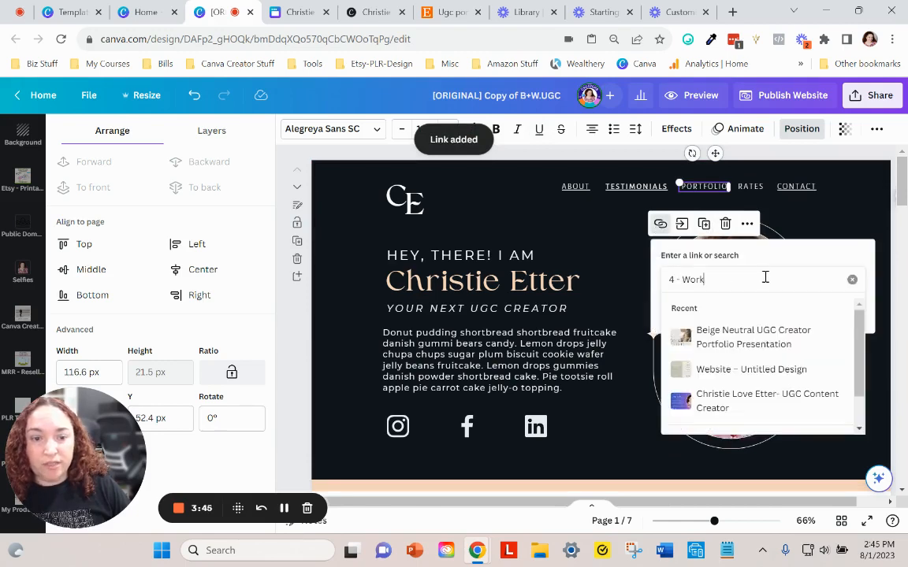
scroll(803, 366, "down", 1)
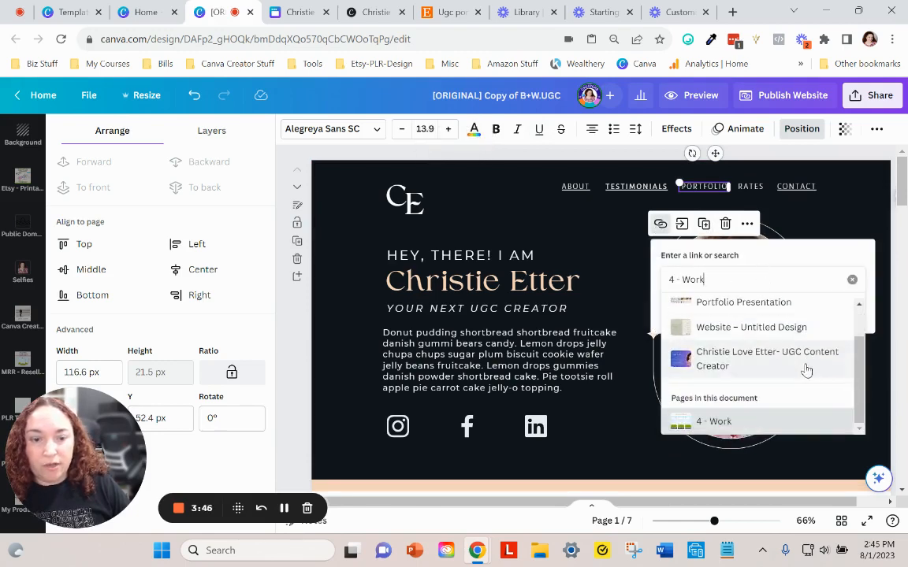
left_click(729, 423)
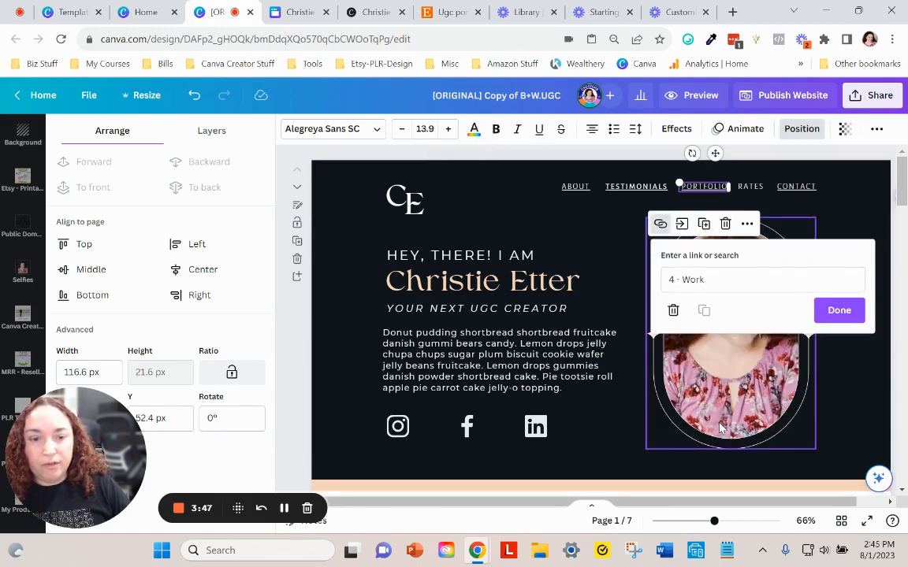
left_click(830, 309)
left_click(750, 187)
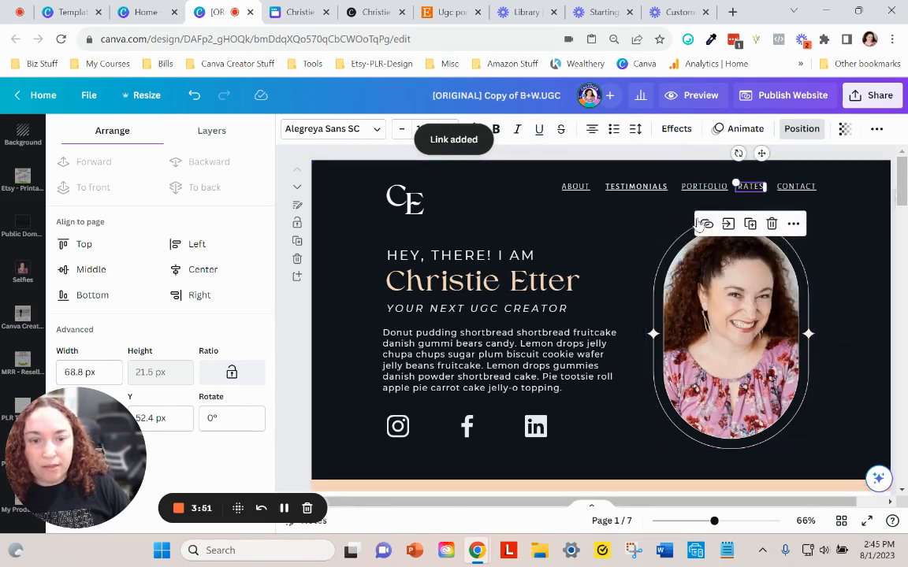
left_click(706, 224)
left_click(737, 284)
scroll(792, 382, "down", 3)
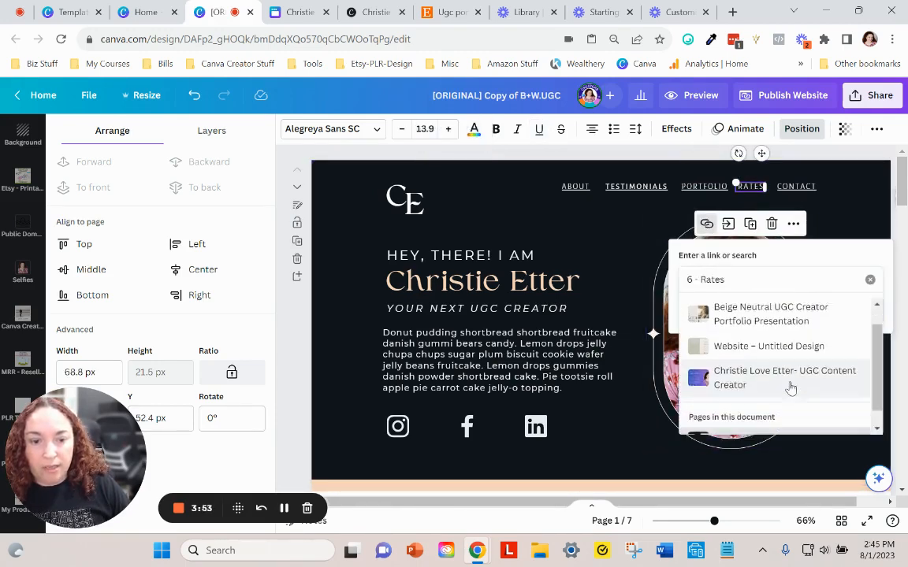
left_click(845, 215)
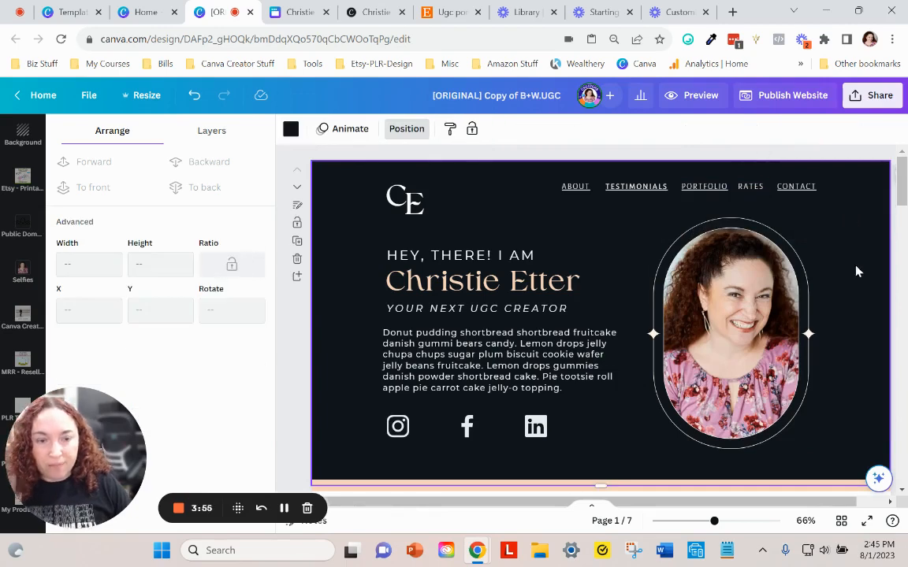
left_click(750, 187)
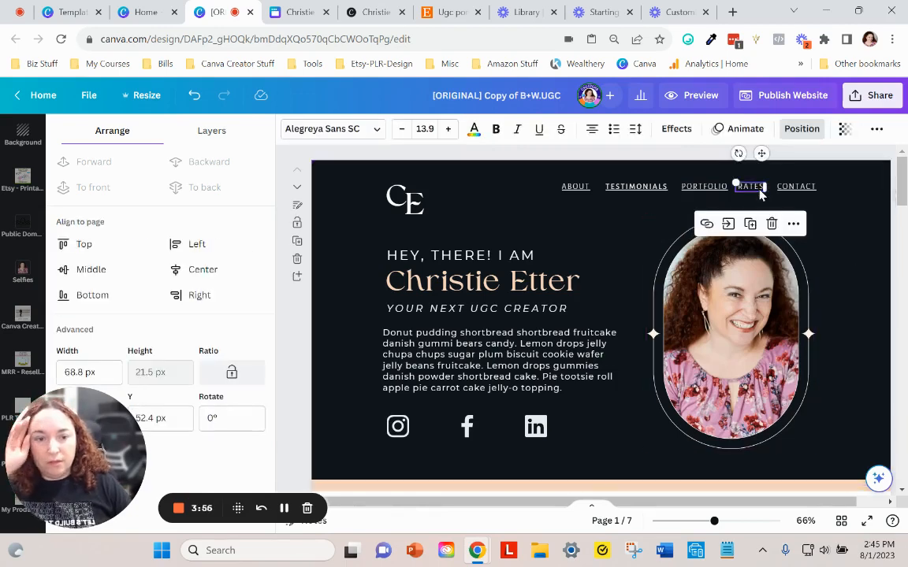
left_click(707, 223)
left_click(856, 312)
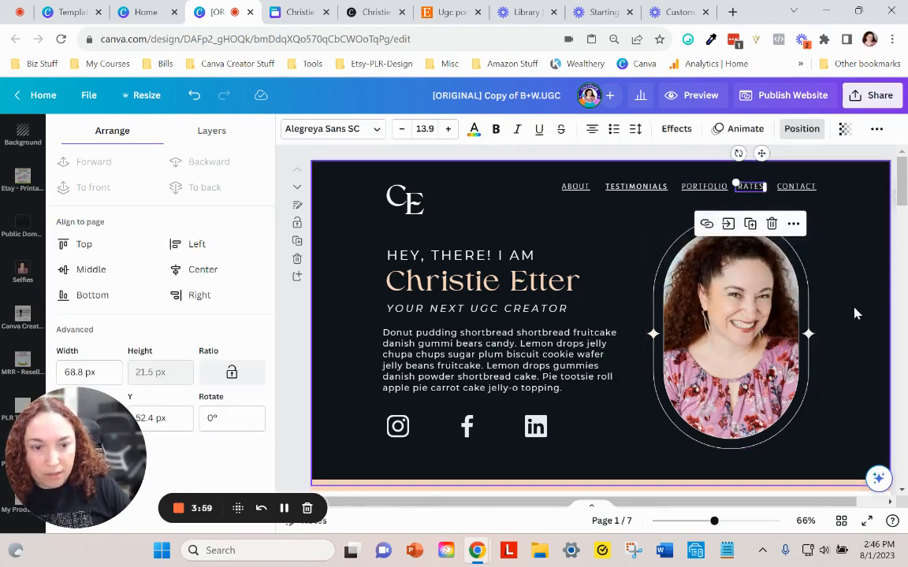
left_click(837, 262)
- Link the RATES navigation label to the document page "6 - Rates"
left_click(750, 187)
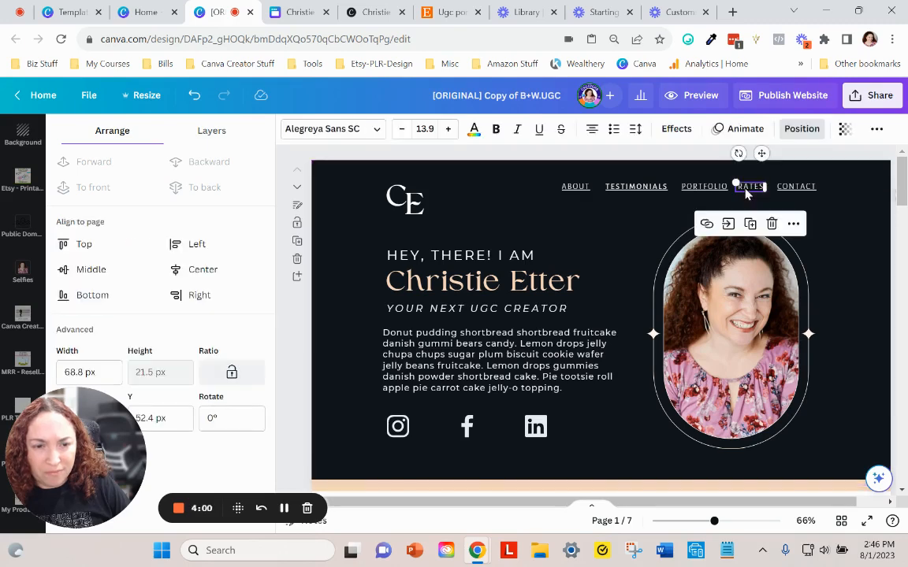
left_click(707, 224)
left_click(740, 279)
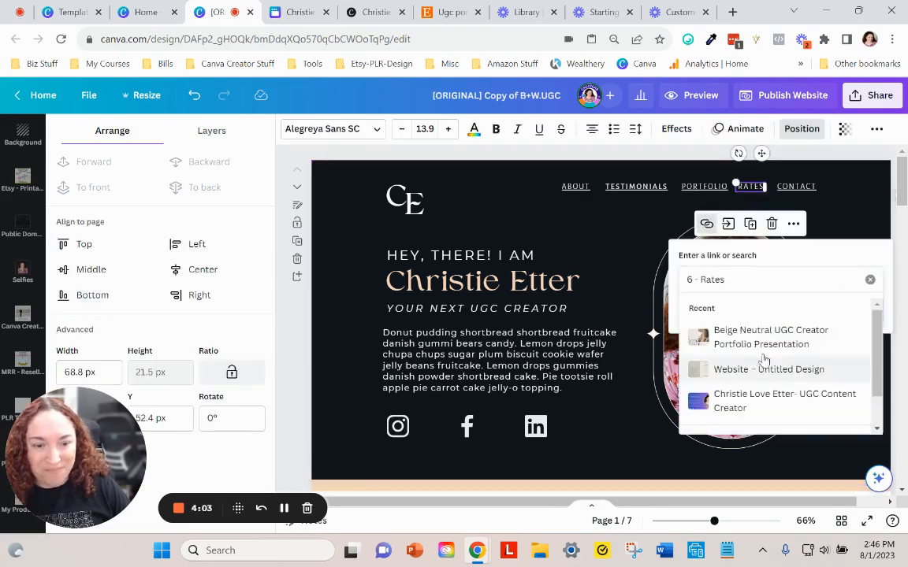
scroll(761, 394, "down", 1)
left_click(735, 422)
left_click(854, 314)
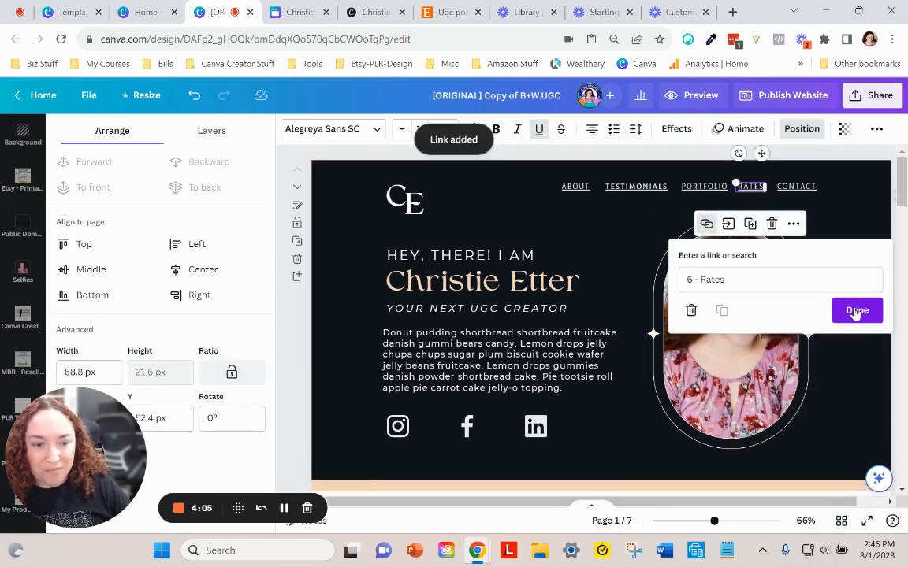
left_click(849, 309)
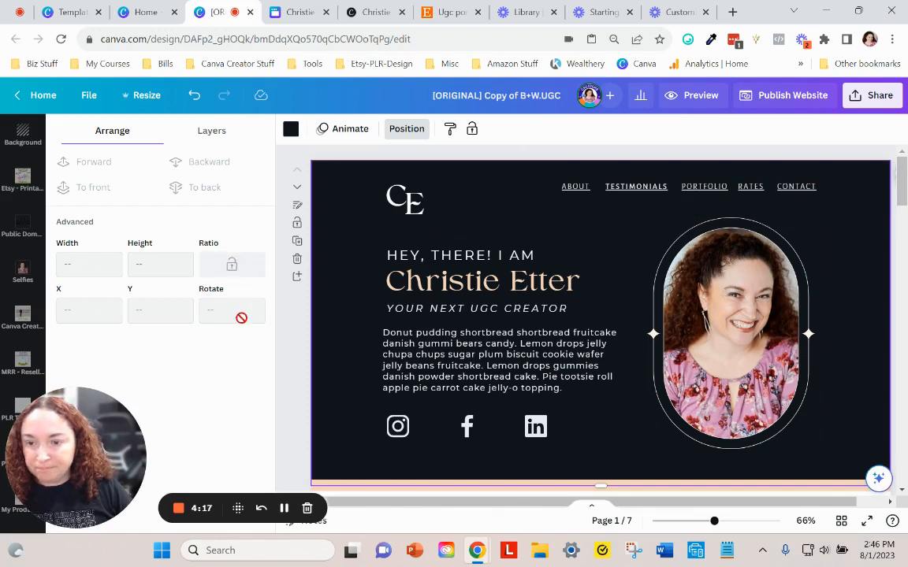
- Hide the side panel, then briefly view the page name and notes of the home page
left_click(319, 328)
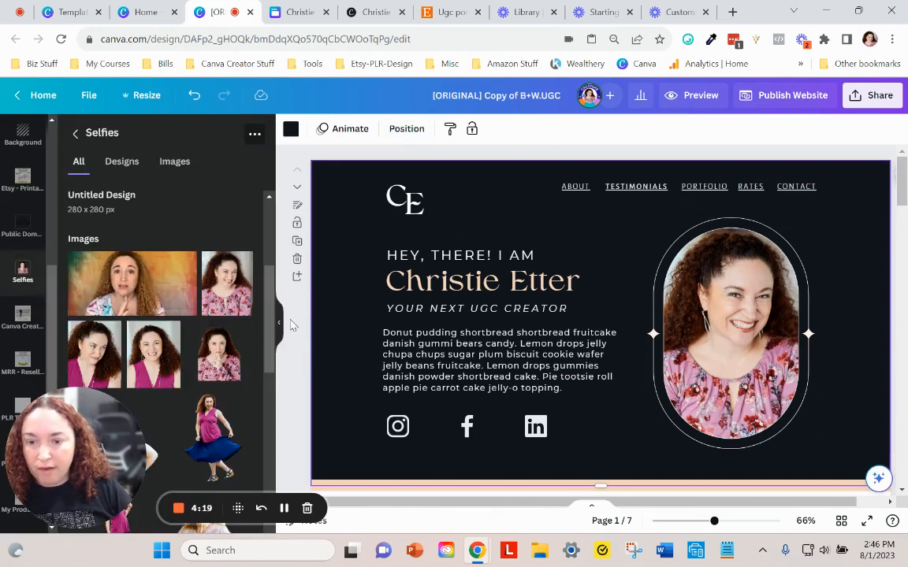
left_click(279, 330)
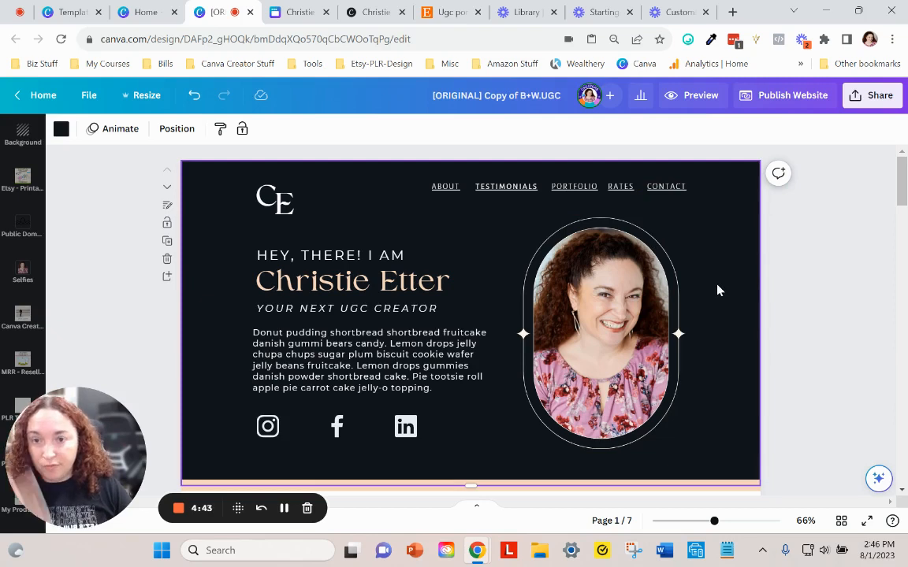
left_click(167, 205)
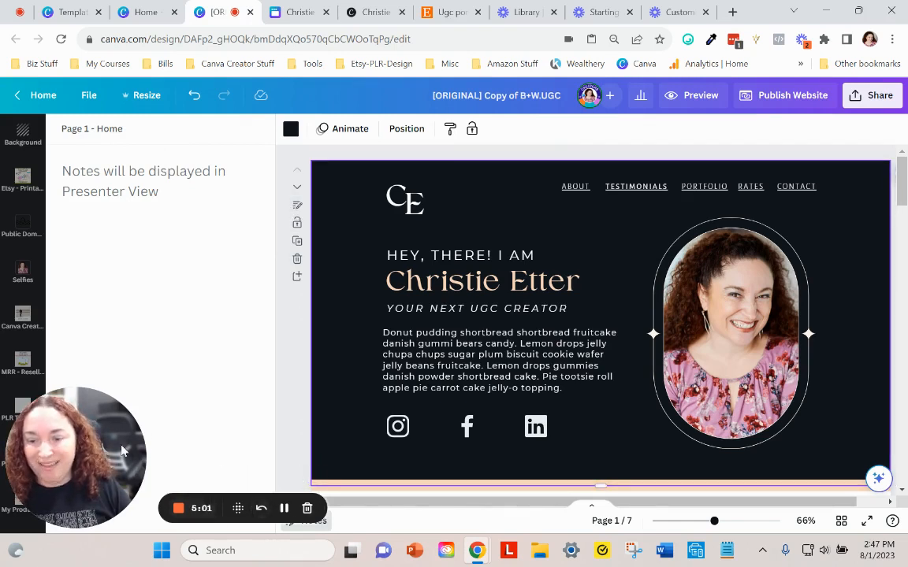
mouse_move(122, 451)
left_mouse_down()
mouse_move(122, 439)
mouse_move(112, 447)
left_mouse_up()
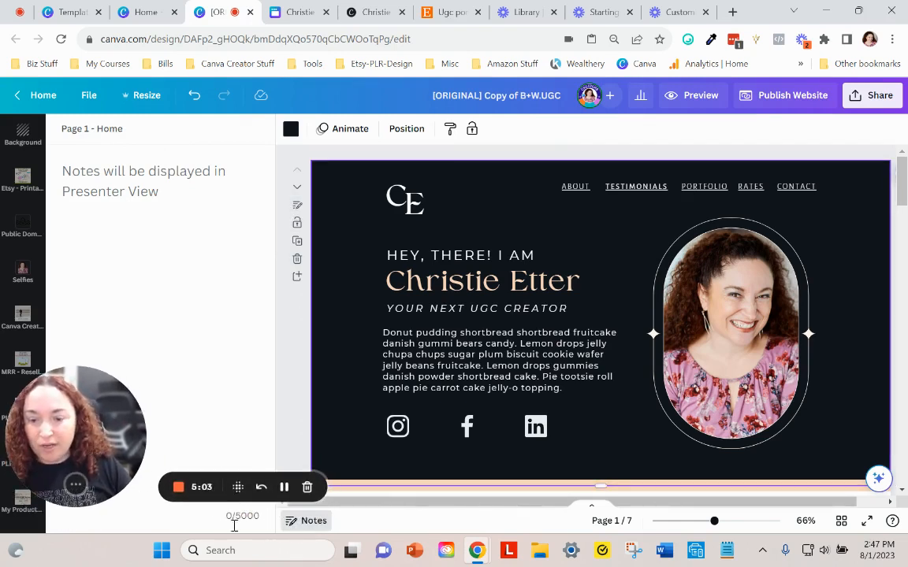
left_click(291, 521)
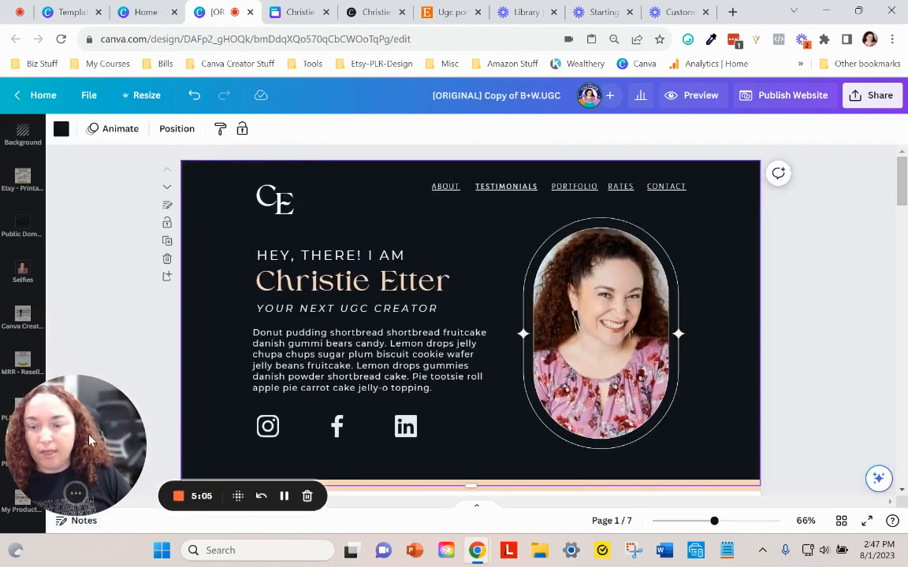
- Open the notes of the "Why UGC?" page and check the names of all the pages down to the testimonials and footer
scroll(290, 361, "down", 4)
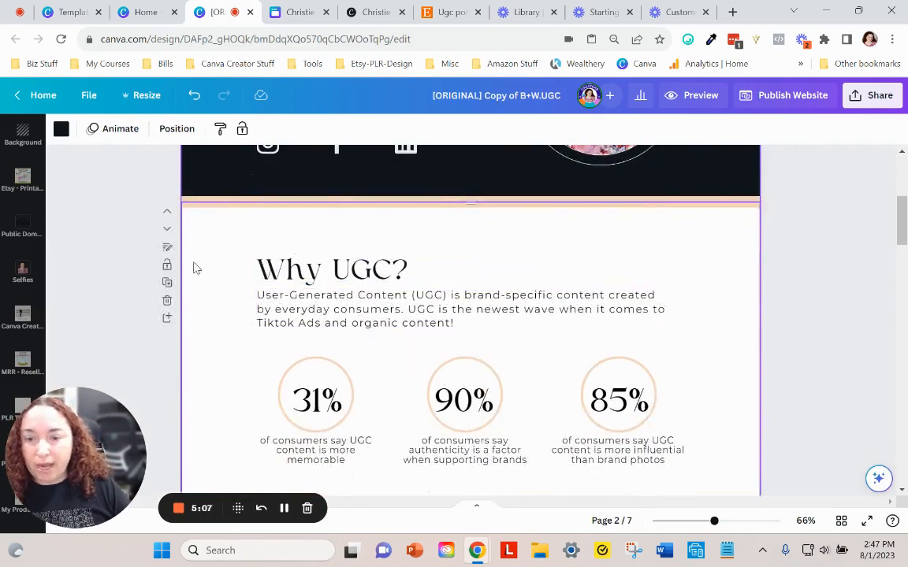
left_click(168, 246)
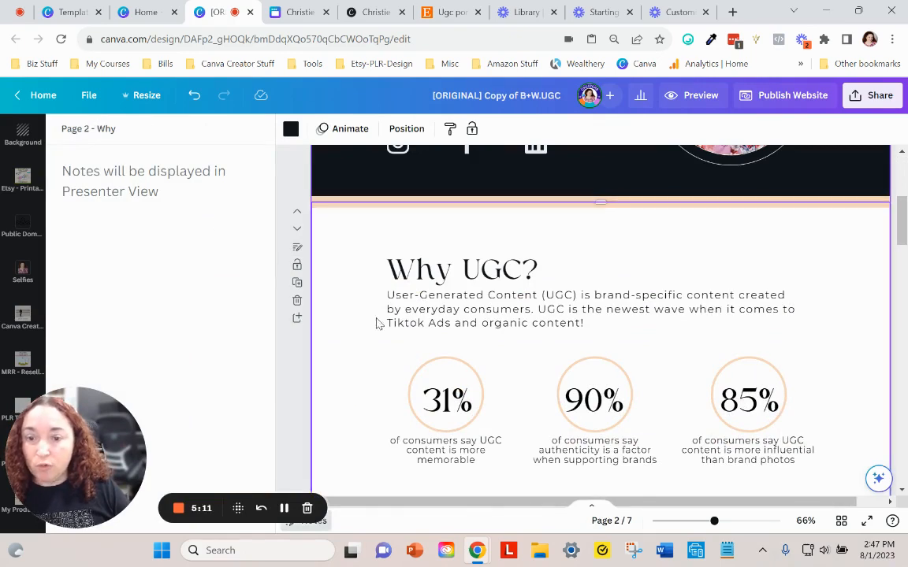
scroll(290, 446, "down", 5)
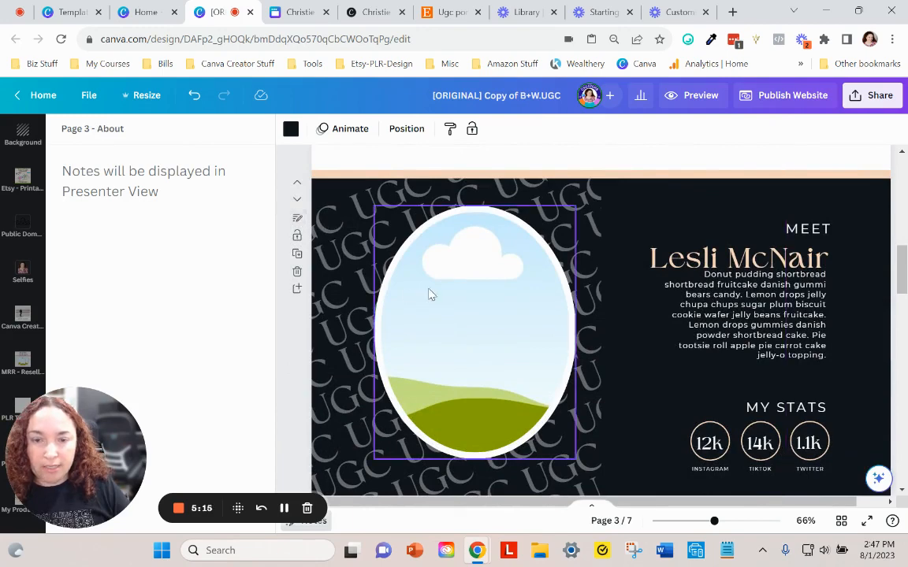
scroll(366, 346, "down", 5)
scroll(415, 237, "up", 3)
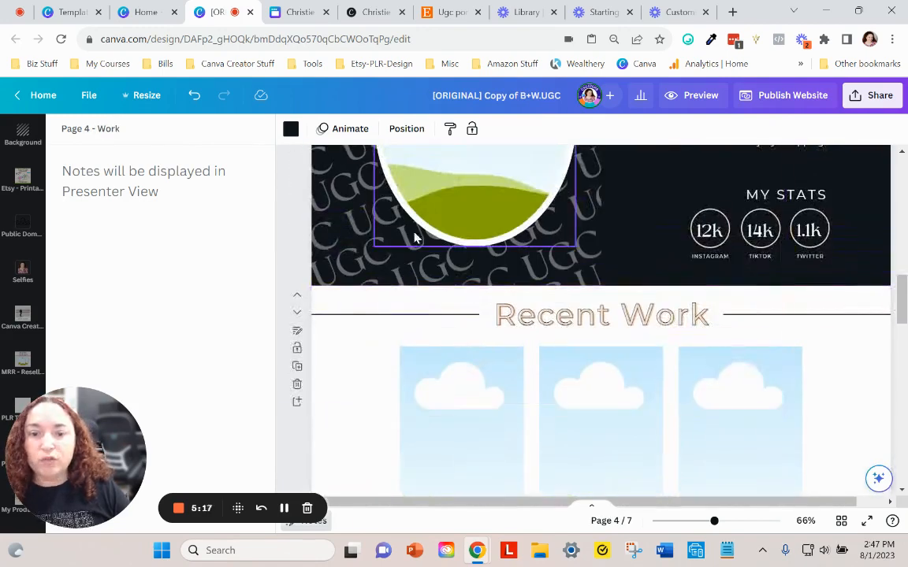
scroll(413, 227, "down", 2)
scroll(418, 244, "down", 1)
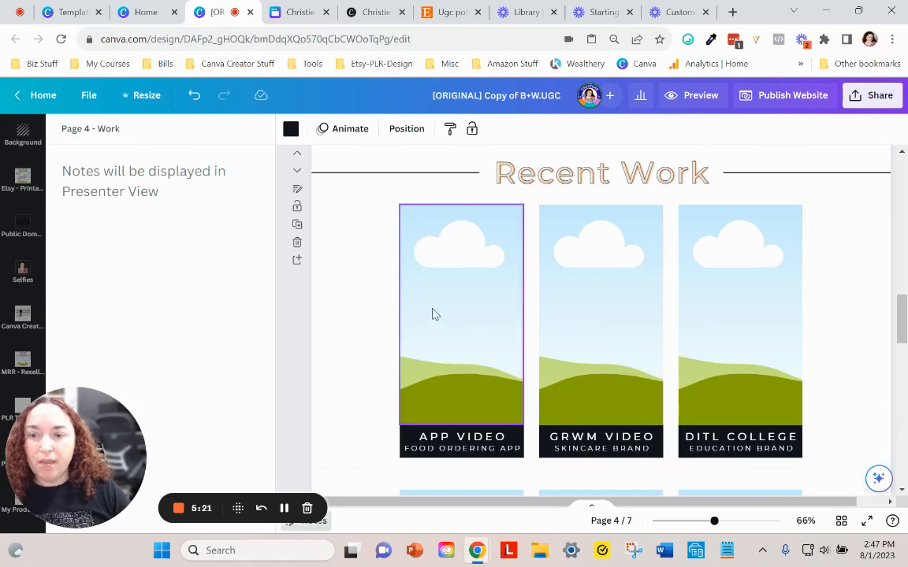
scroll(433, 312, "down", 5)
scroll(439, 313, "down", 3)
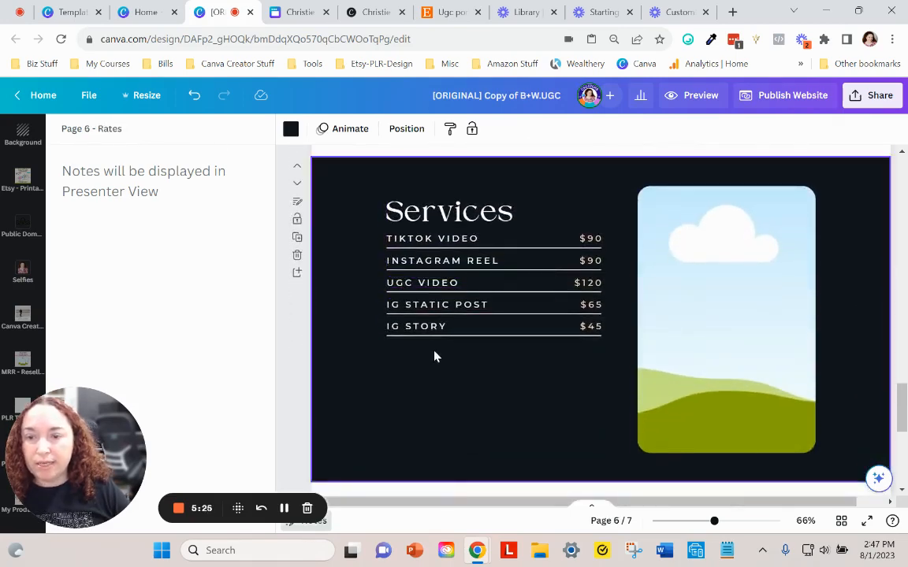
scroll(438, 357, "down", 2)
scroll(450, 356, "down", 5)
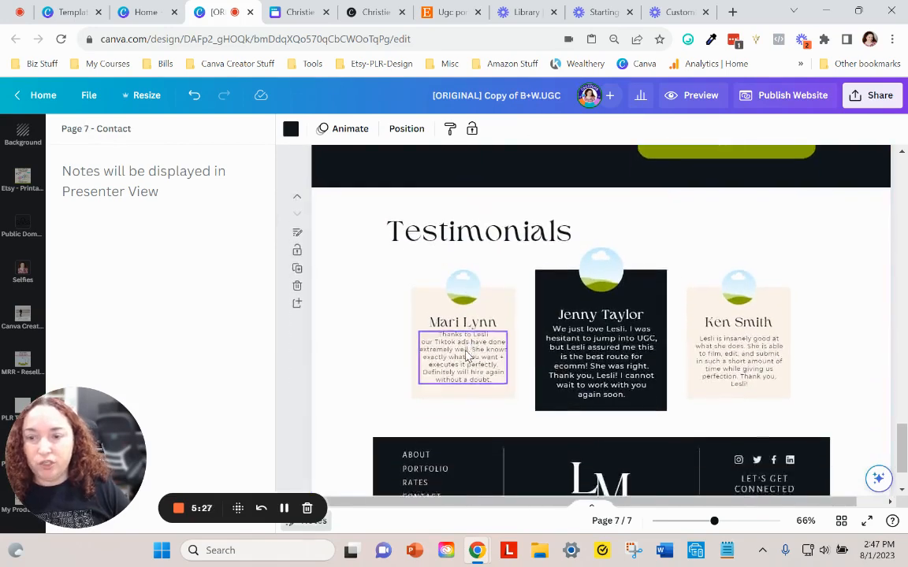
scroll(465, 356, "up", 2)
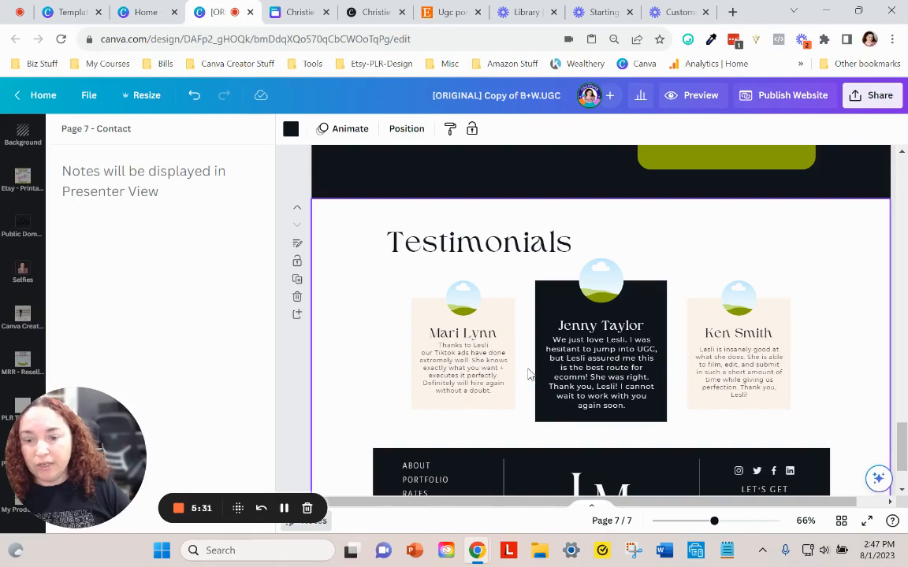
scroll(478, 362, "down", 2)
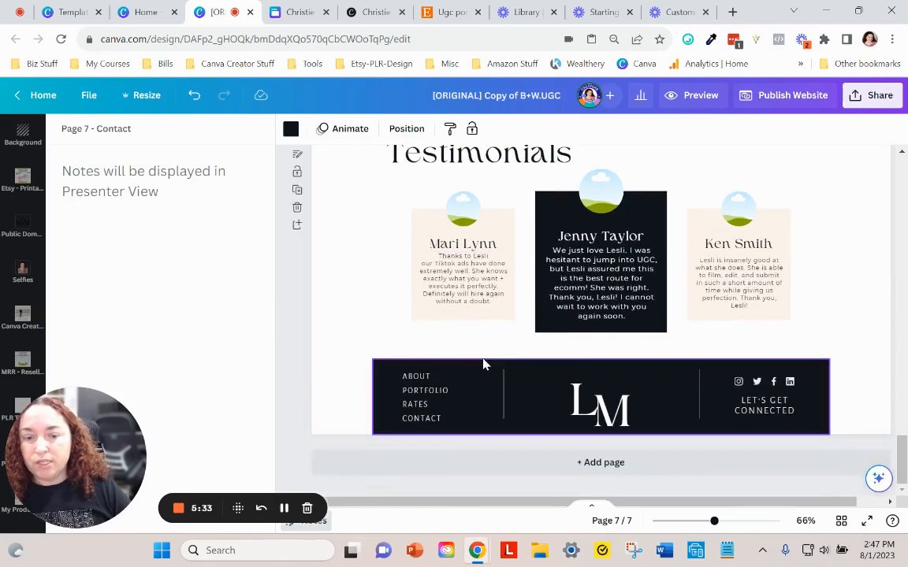
scroll(481, 350, "up", 20)
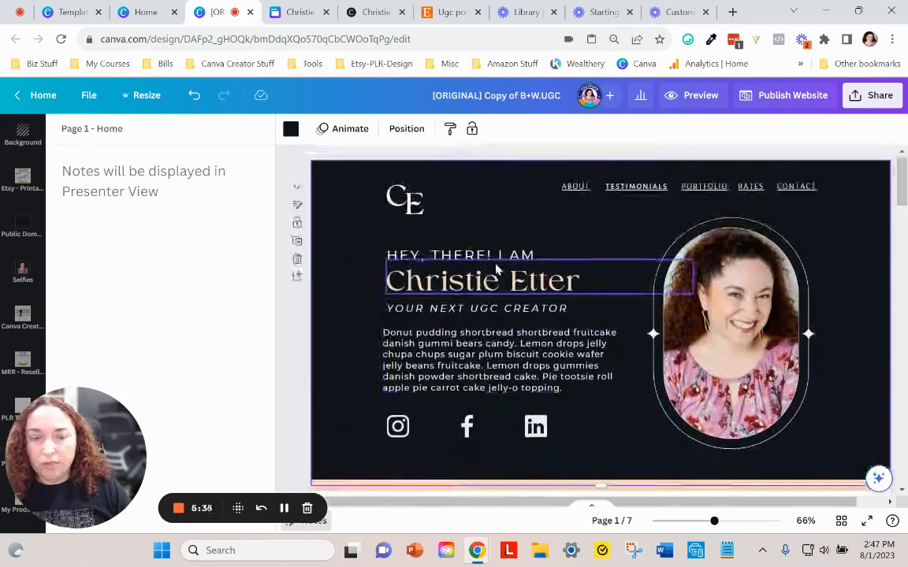
- Close the page notes and select the home page's dark background
left_click(309, 529)
left_click(648, 392)
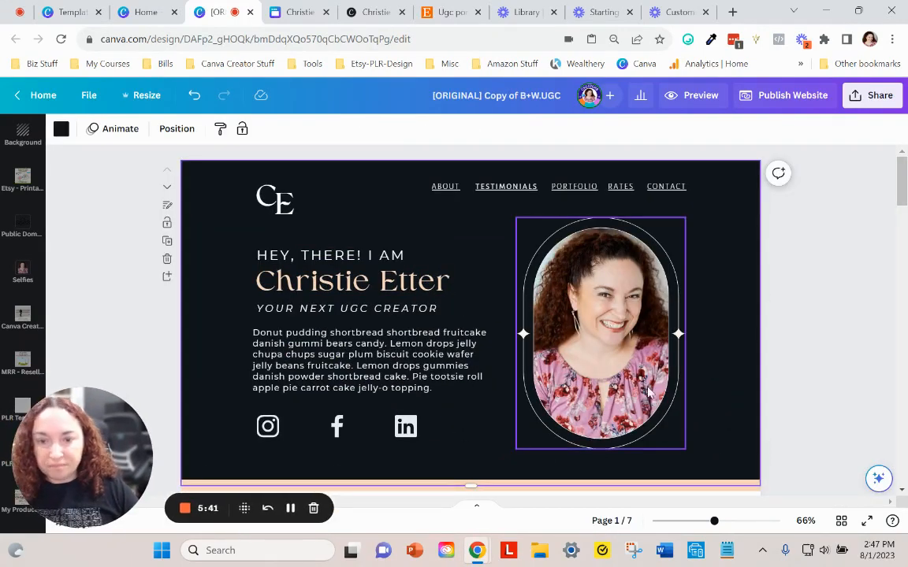
left_click(725, 348)
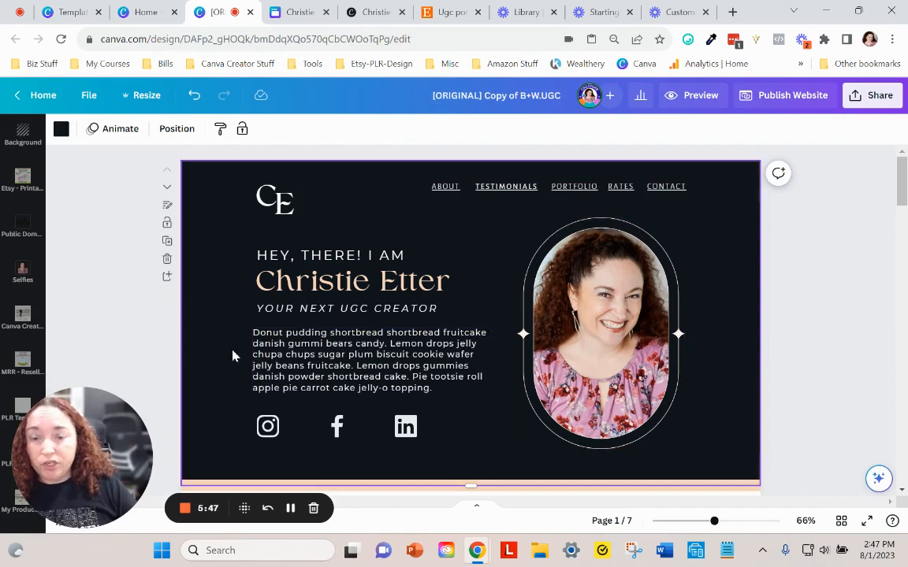
scroll(216, 323, "down", 3)
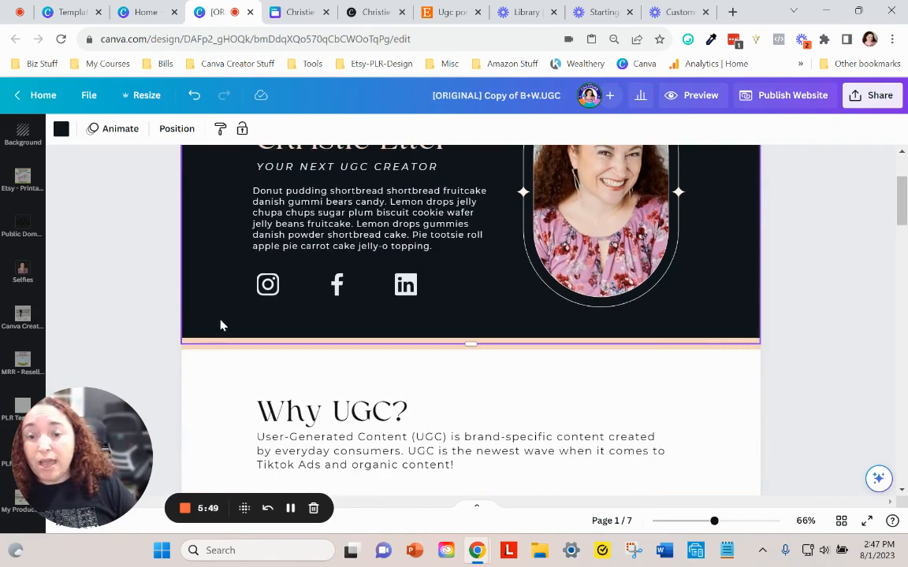
scroll(223, 325, "up", 3)
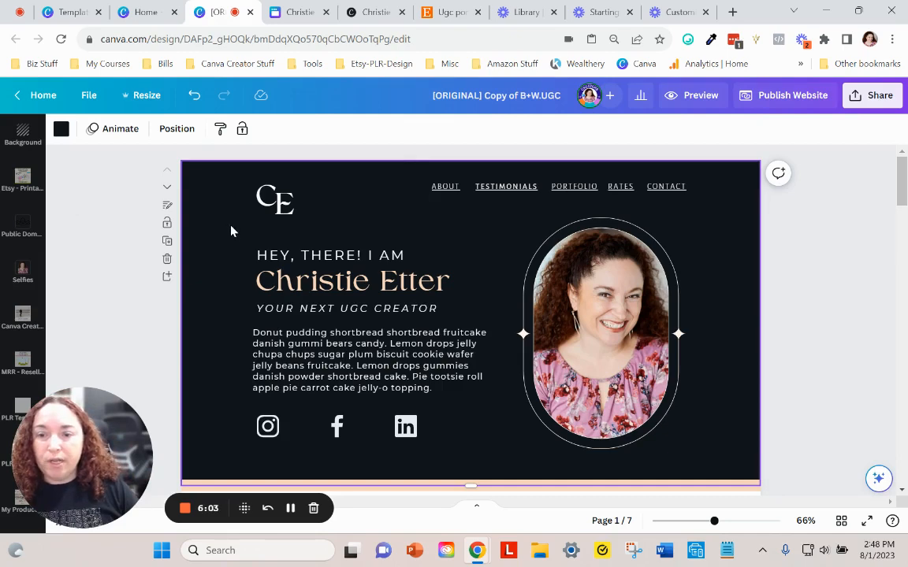
- Try several default gradients on the home page background and apply the 90° linear gradient #004aad to #cb6ce6, leaving the other pages' colours alone
left_click(61, 128)
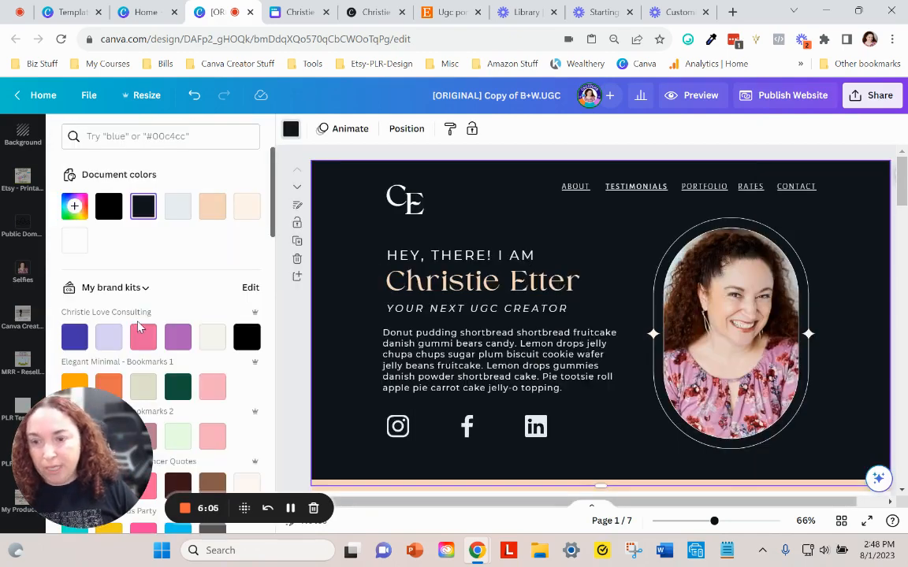
scroll(139, 326, "down", 15)
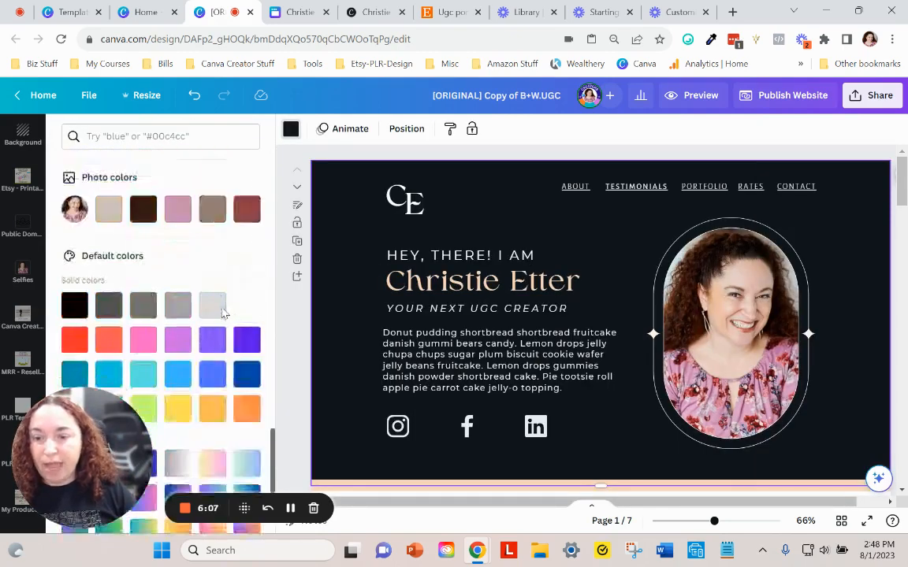
scroll(223, 314, "down", 2)
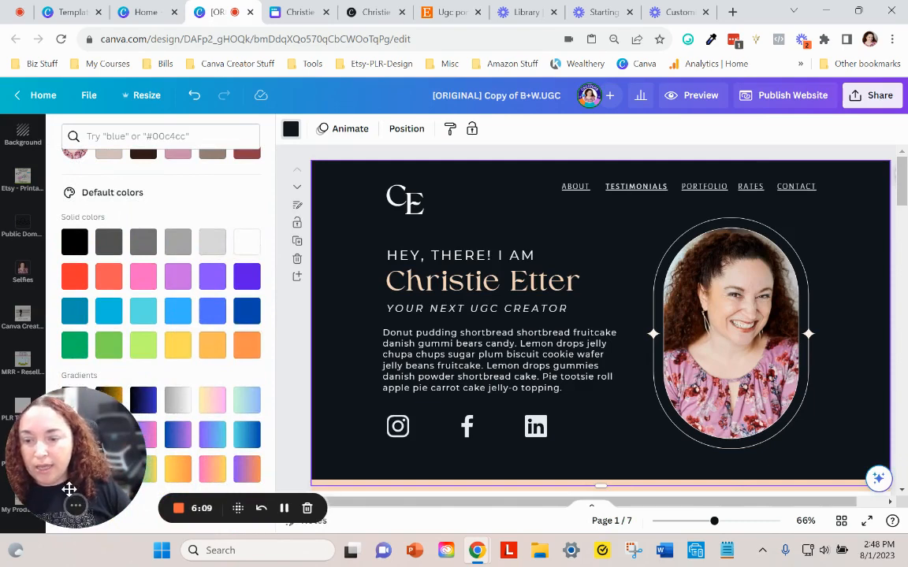
left_click_drag(85, 420, 366, 398)
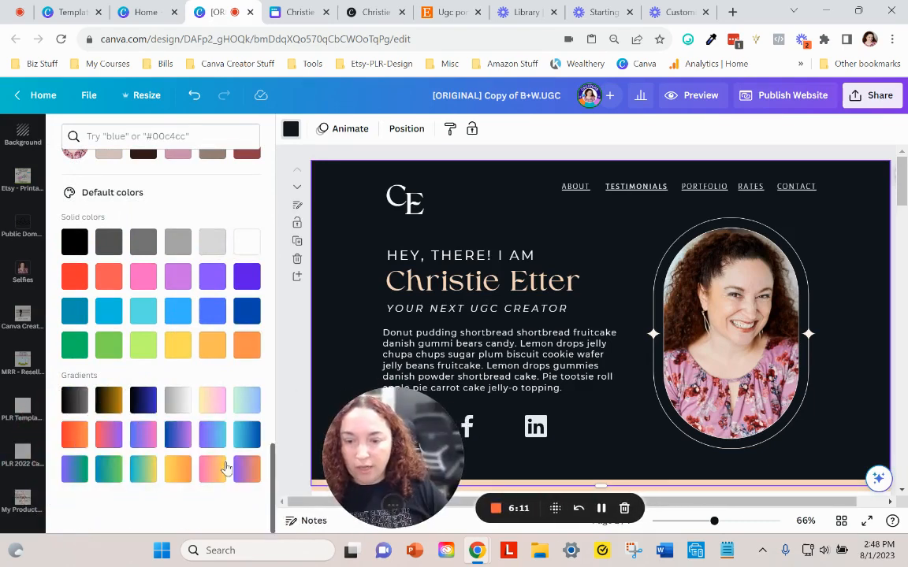
left_click(167, 433)
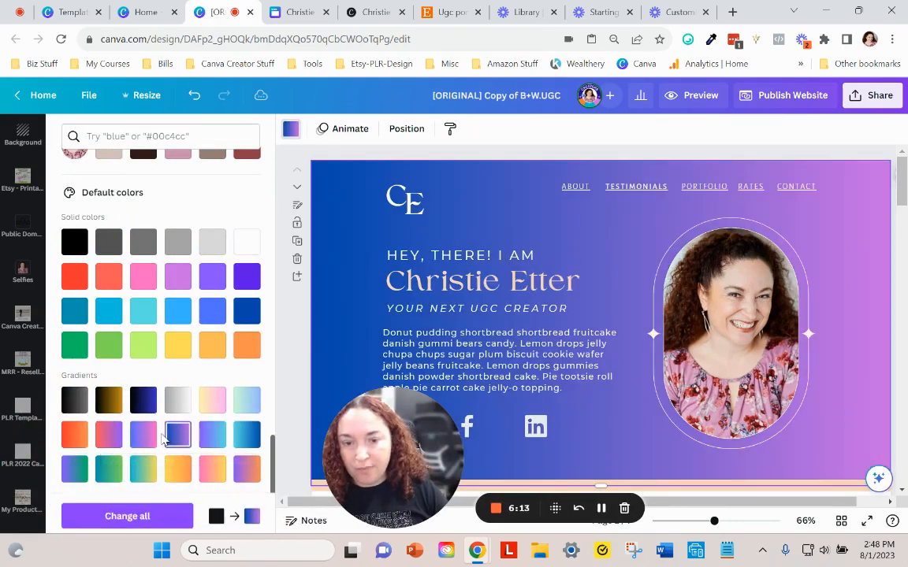
left_click(143, 434)
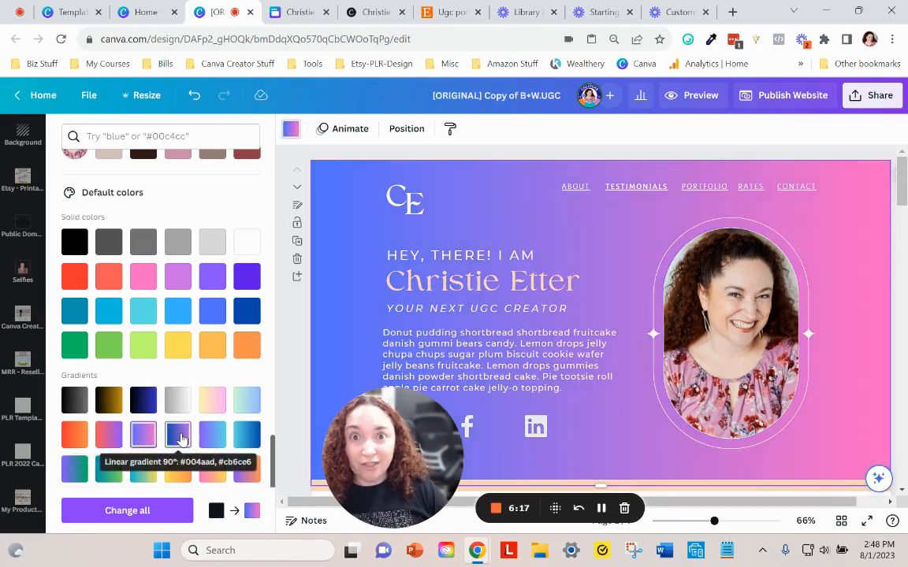
left_click(180, 438)
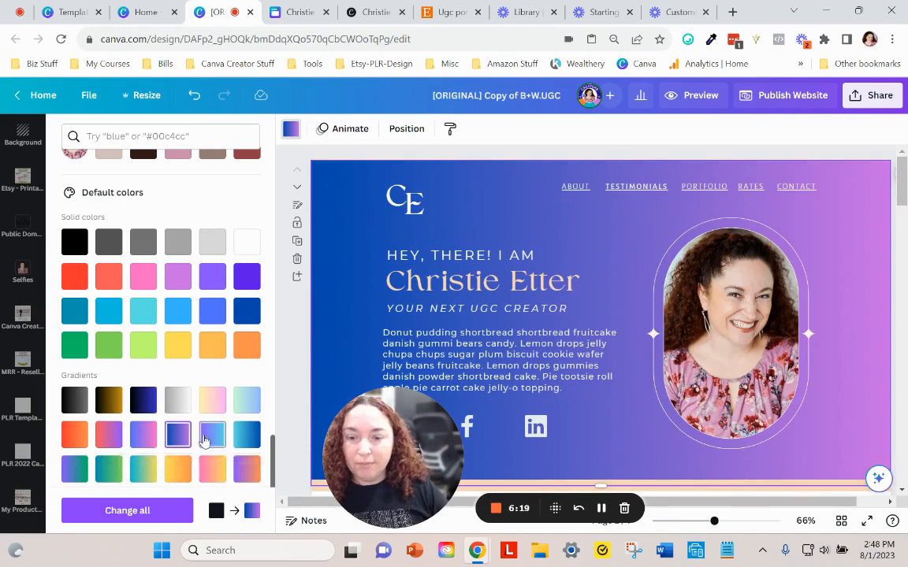
left_click(211, 439)
left_click(177, 435)
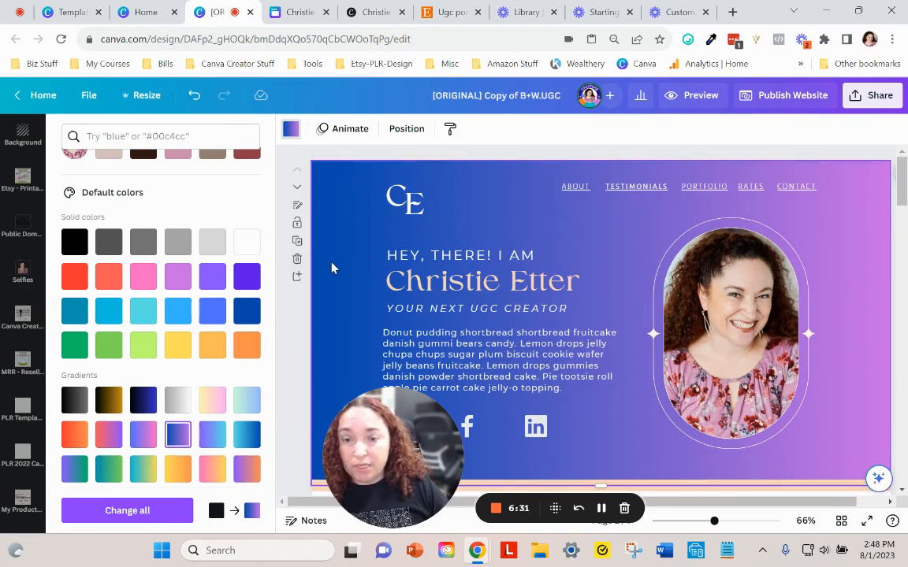
left_click(290, 320)
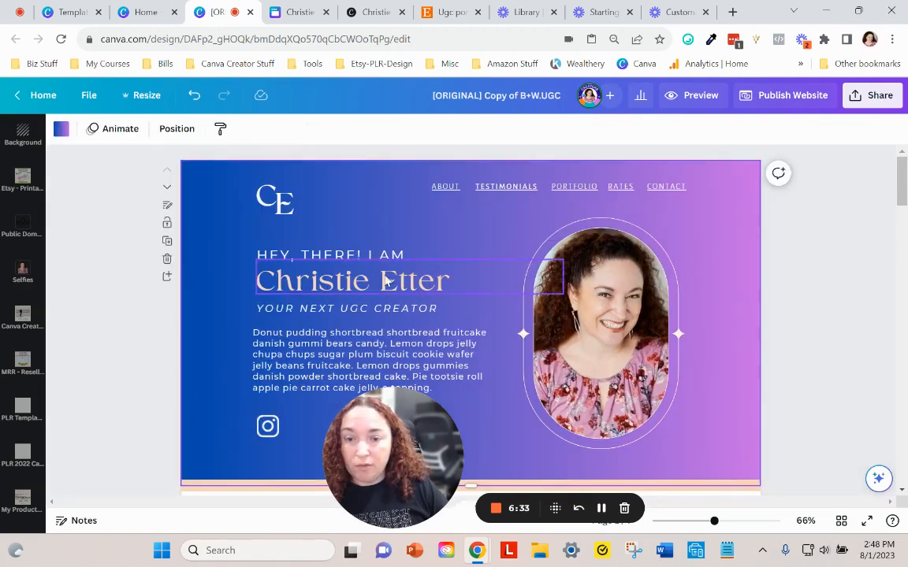
left_click_drag(387, 450, 117, 448)
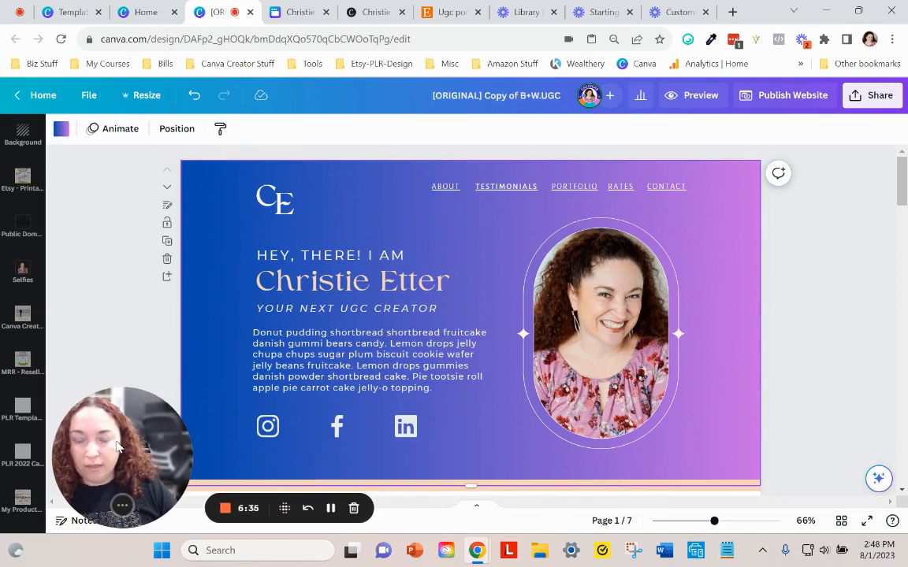
scroll(578, 288, "down", 3)
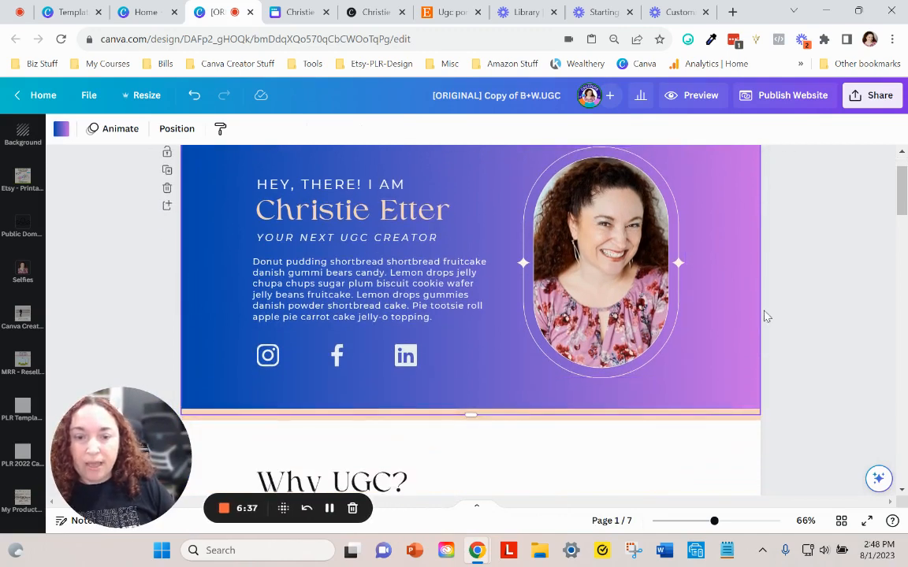
scroll(659, 330, "up", 3)
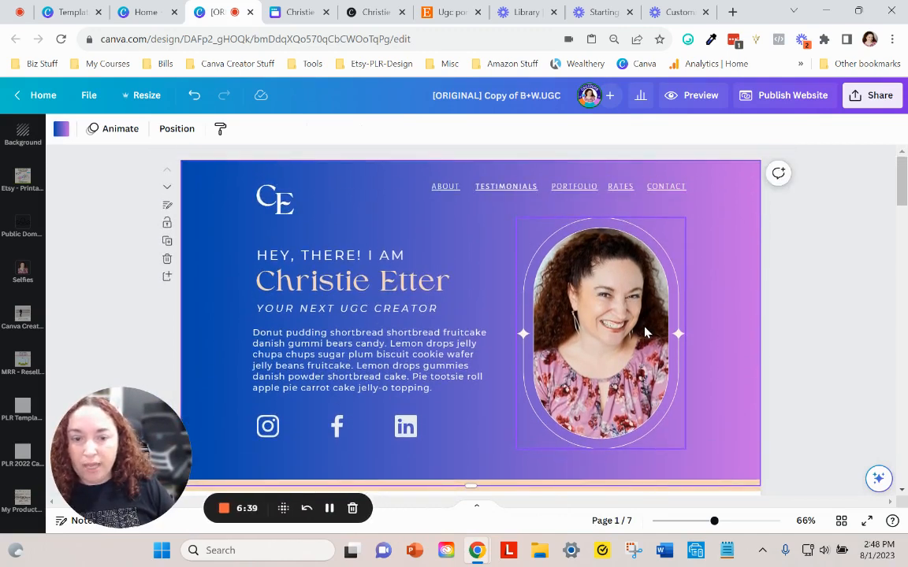